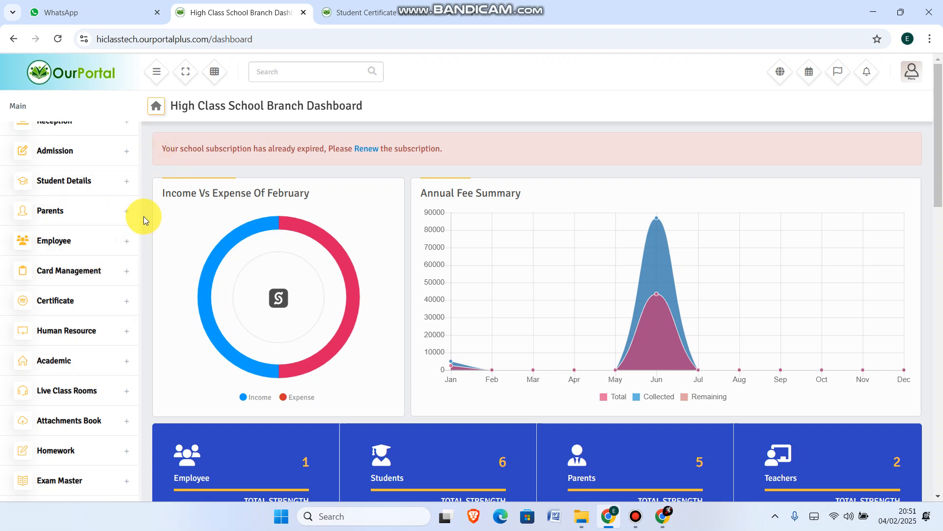
Open the ID card template list and preview General ID Template 1
click(87, 273)
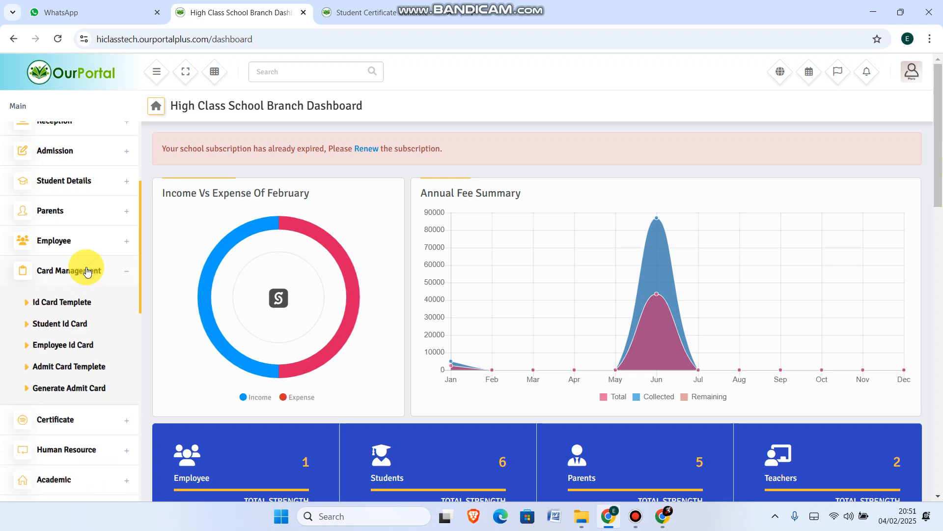
click(64, 301)
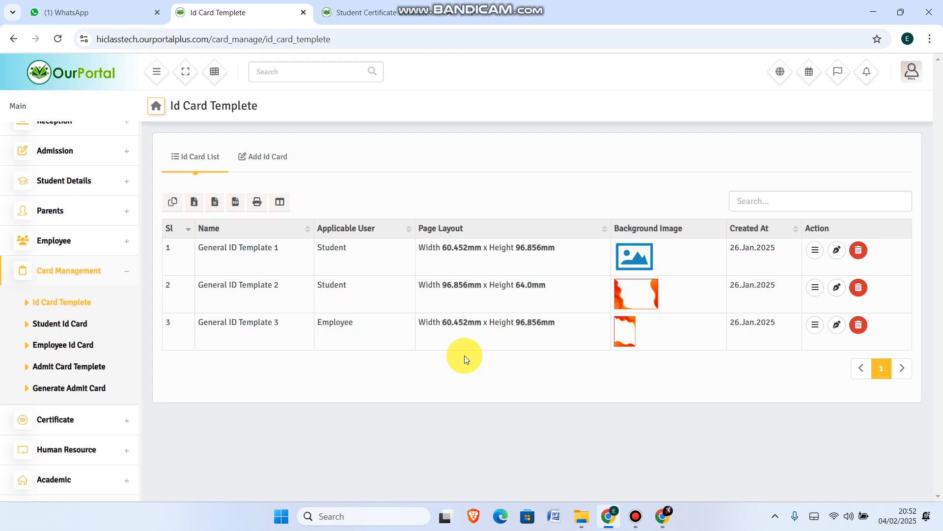
click(814, 251)
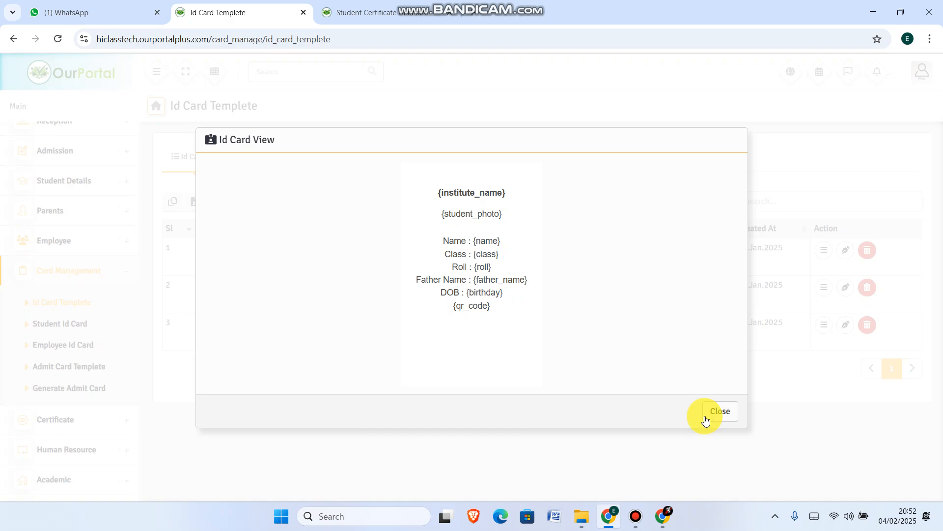
click(719, 411)
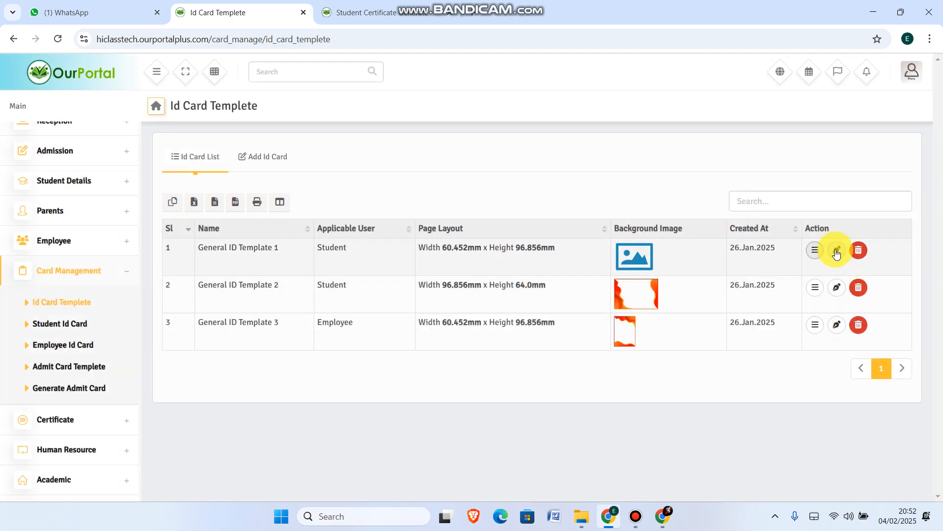
Edit General ID Template 1, delete the "Roll : {roll}" line from the card content, and update the template
click(837, 252)
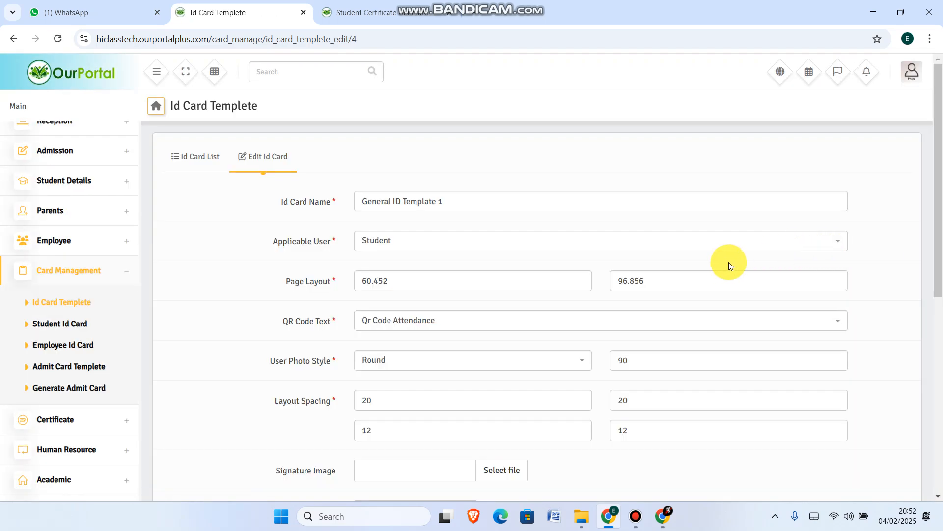
scroll(721, 266, down, 8)
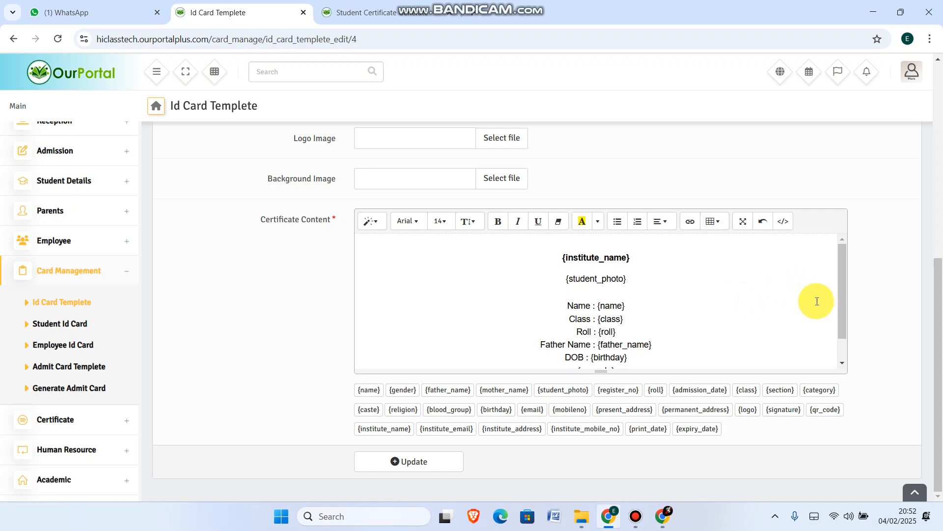
mouse_move(845, 291)
mouse_down()
mouse_move(840, 308)
mouse_move(841, 300)
mouse_up()
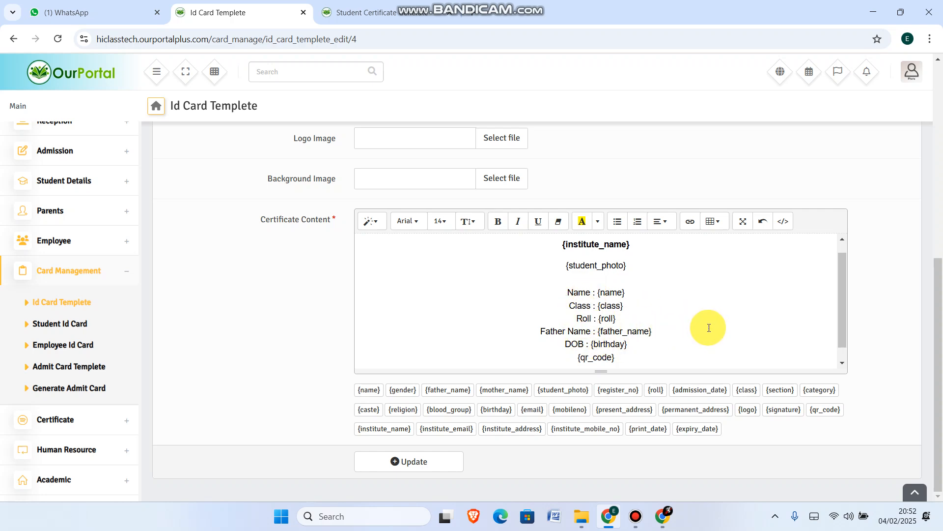
drag(844, 294, 843, 311)
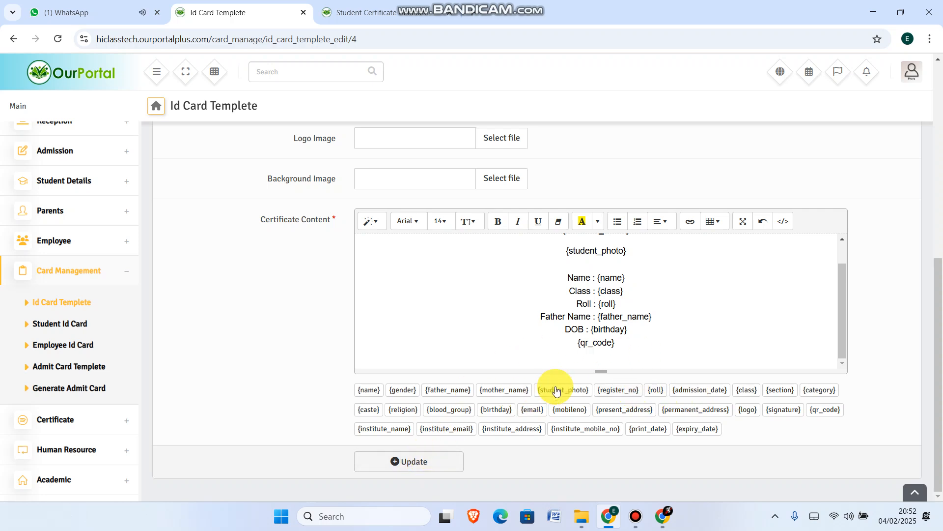
drag(577, 304, 628, 299)
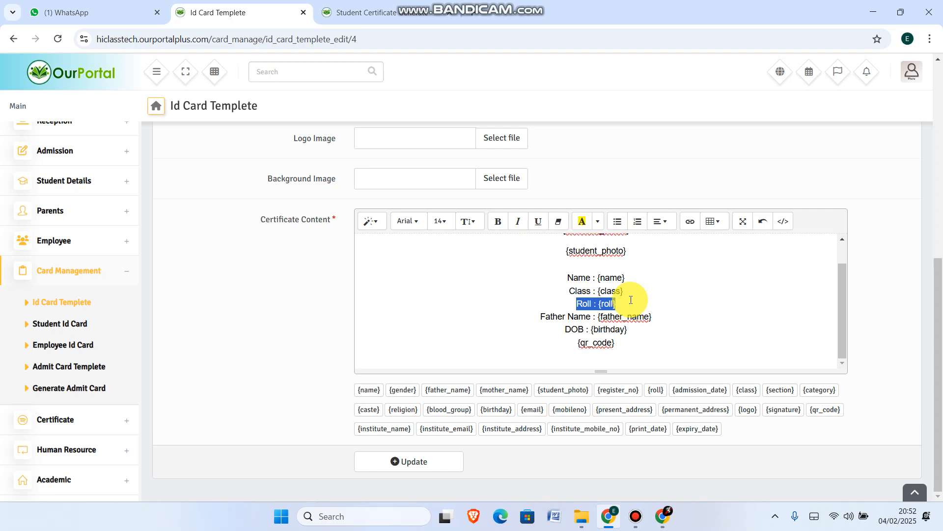
key(BackSpace)
text(\)
key(BackSpace)
key(BackSpace)
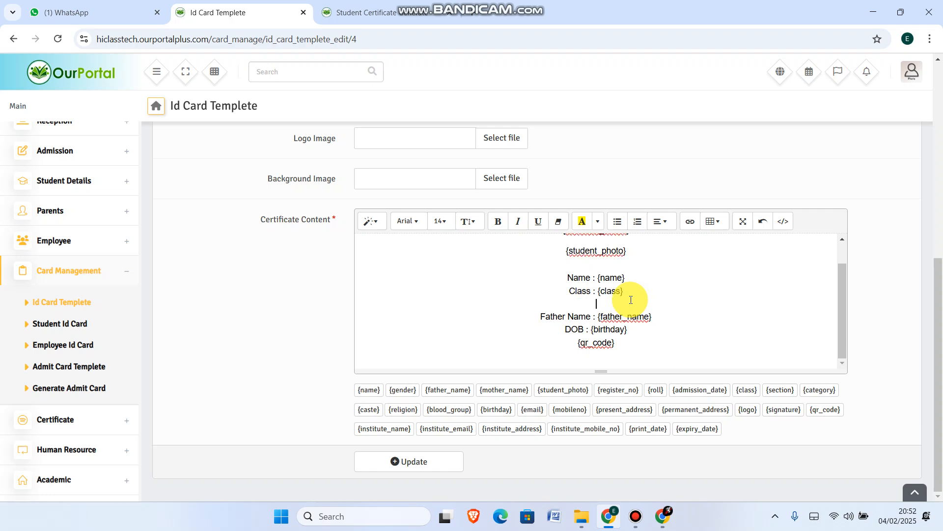
click(417, 460)
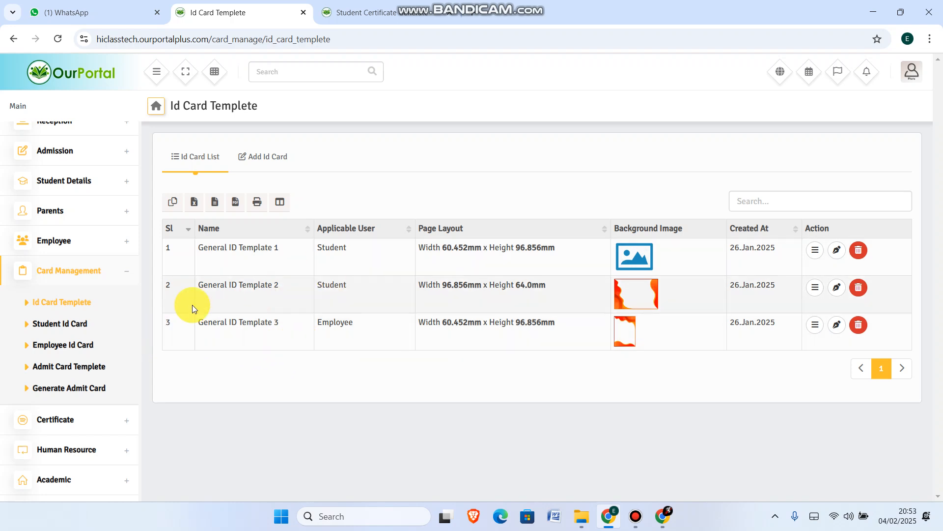
Open student ID card generation and filter by class Basic 1, Basic Section, and General ID Template 1
click(62, 325)
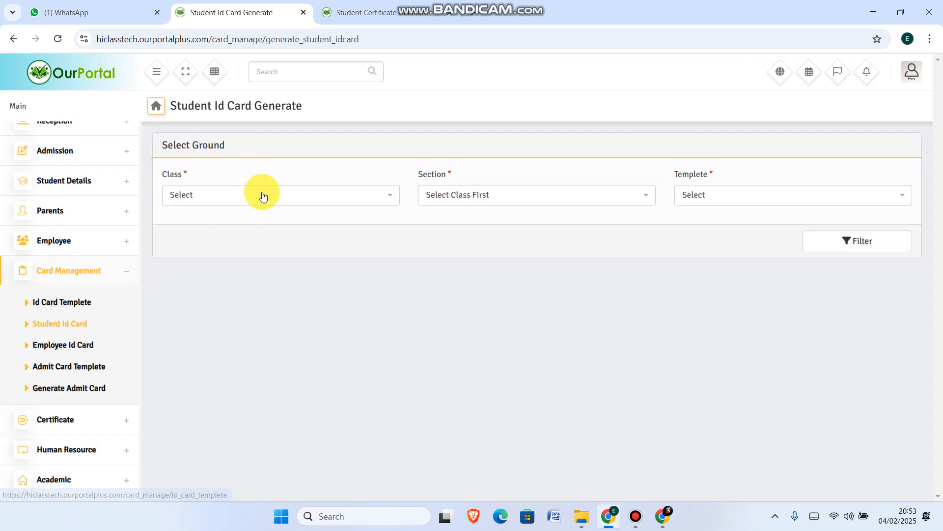
click(260, 195)
click(206, 237)
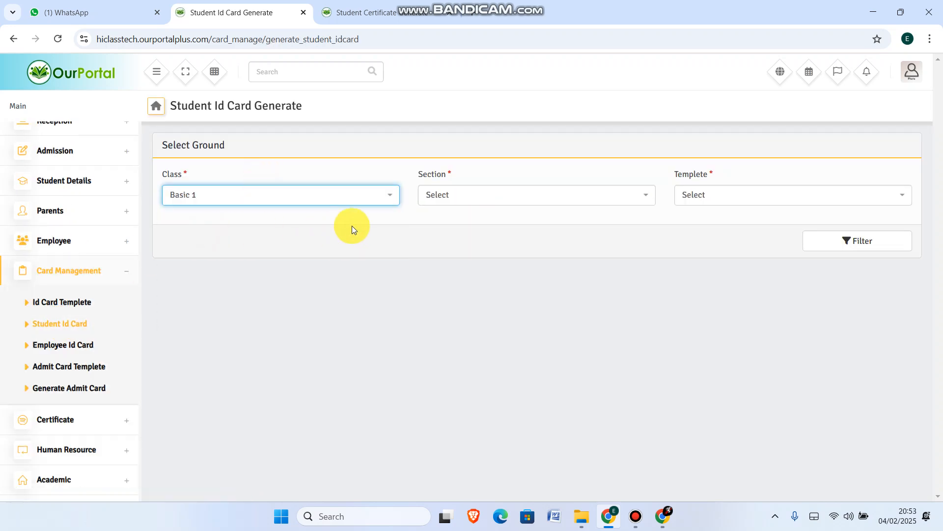
click(457, 198)
click(468, 256)
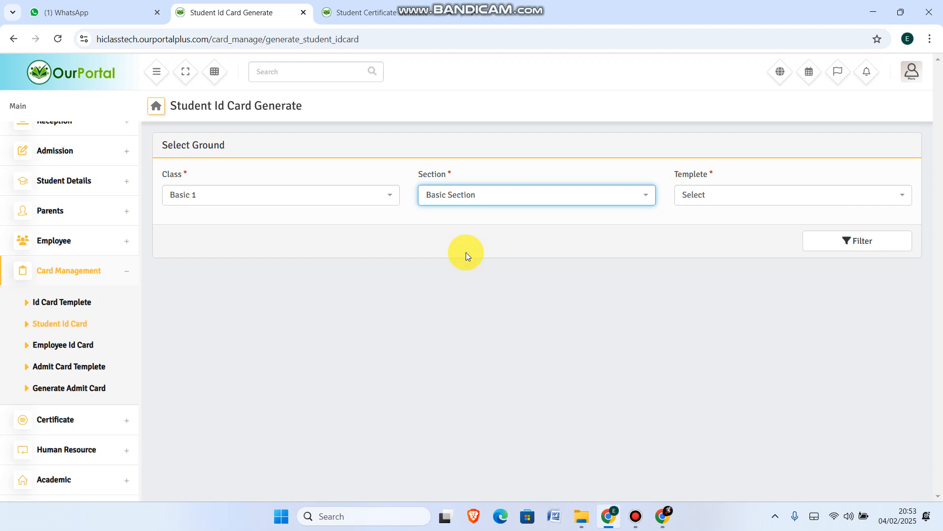
click(736, 199)
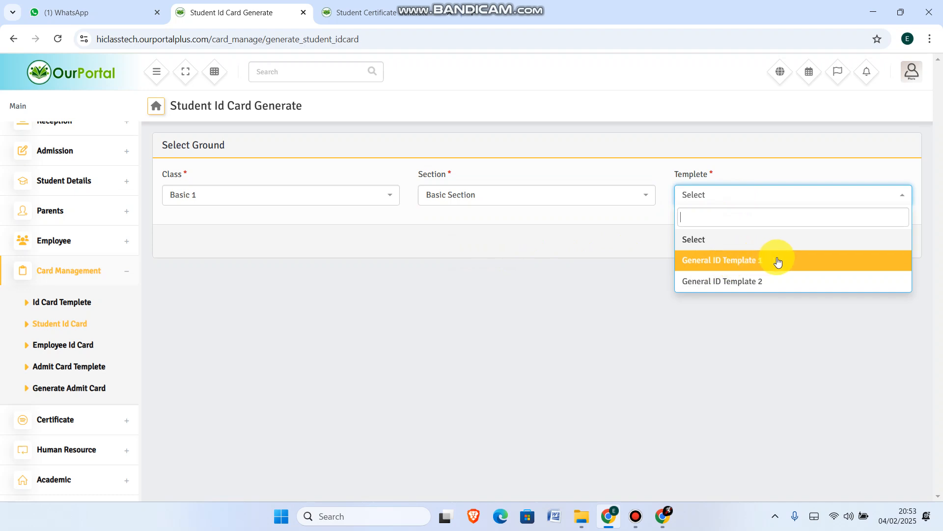
click(724, 260)
click(853, 243)
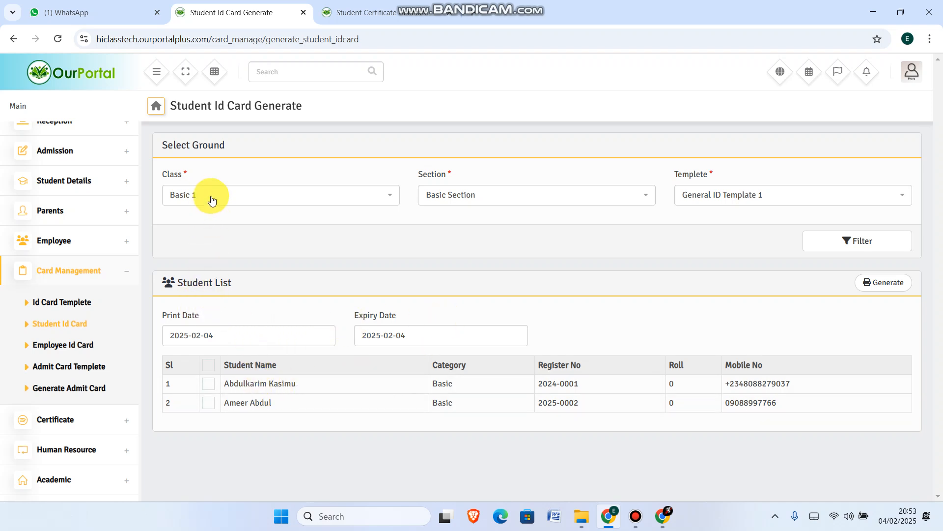
Select all listed students, generate their ID cards, and save the PDF as download666 on the Desktop
click(209, 368)
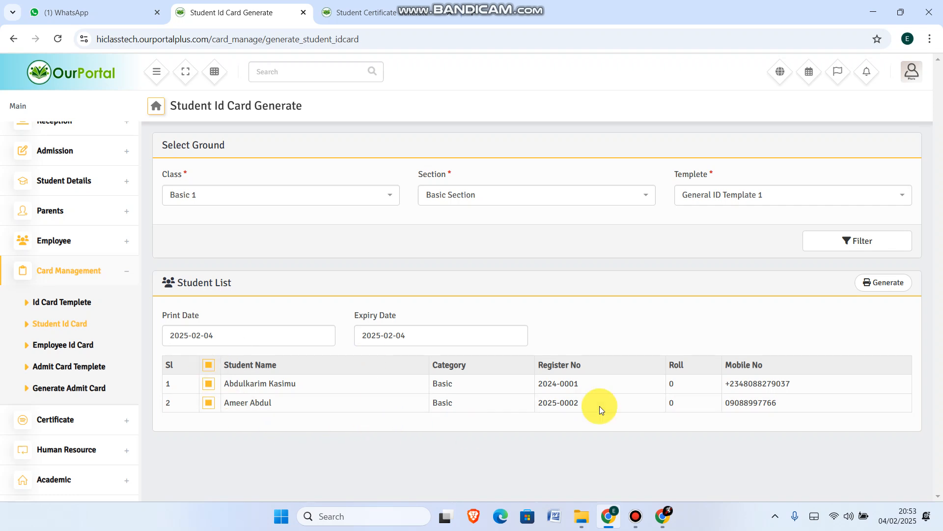
click(885, 289)
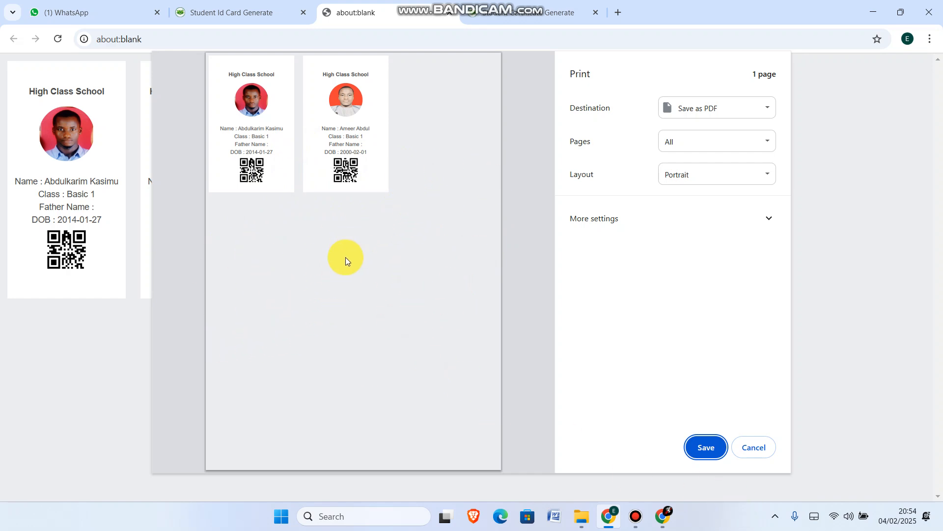
click(708, 448)
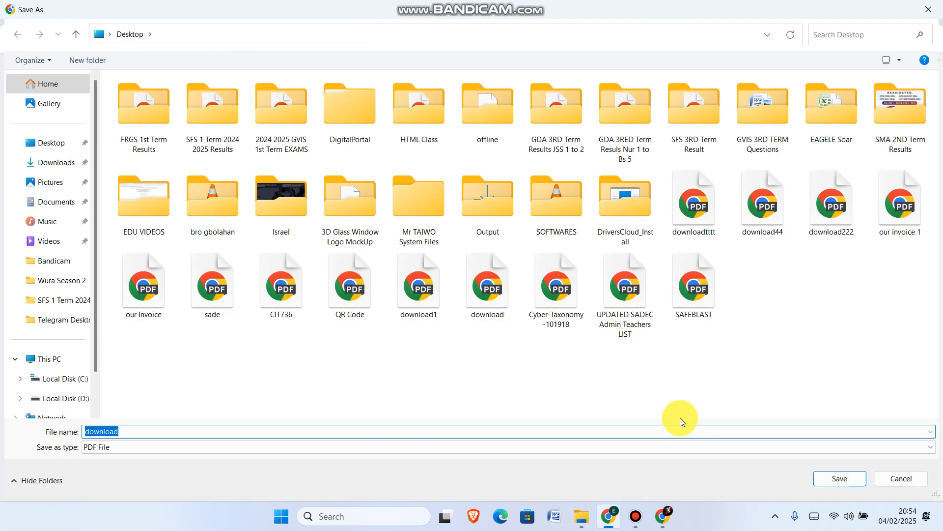
click(176, 430)
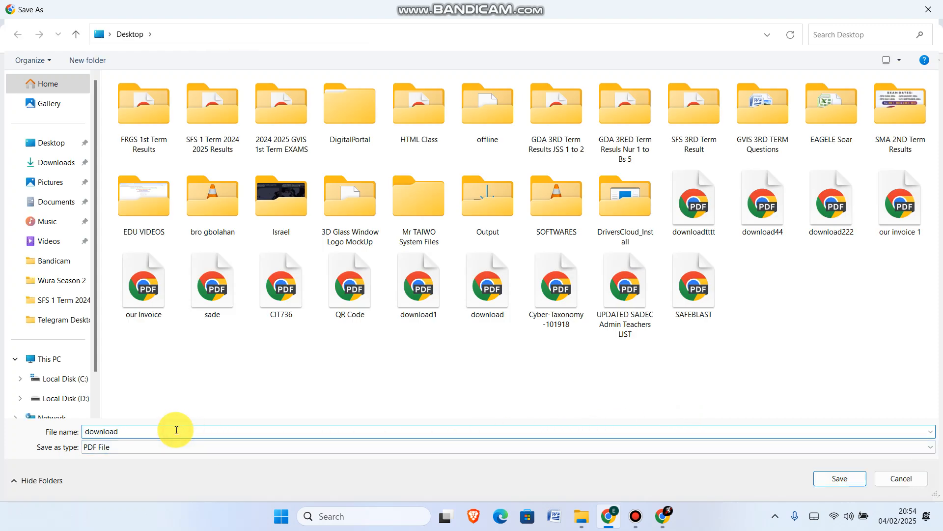
text(666)
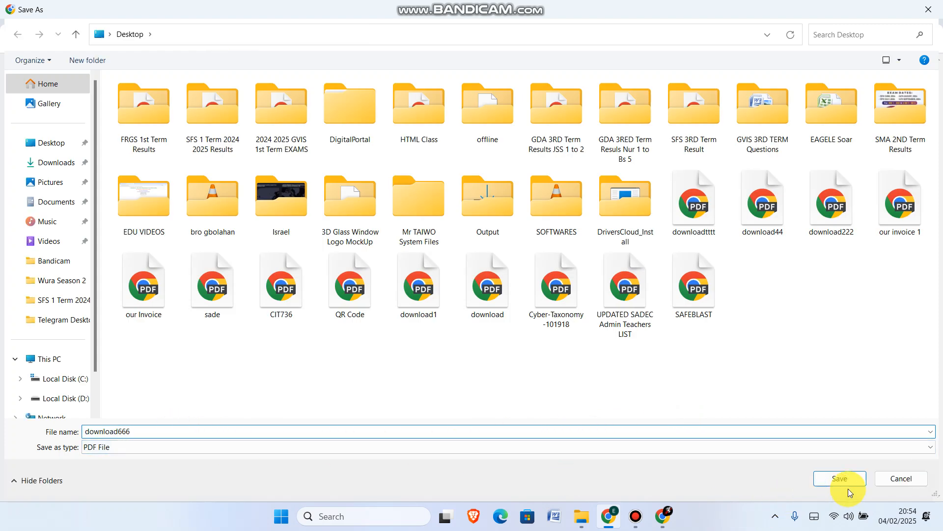
click(841, 477)
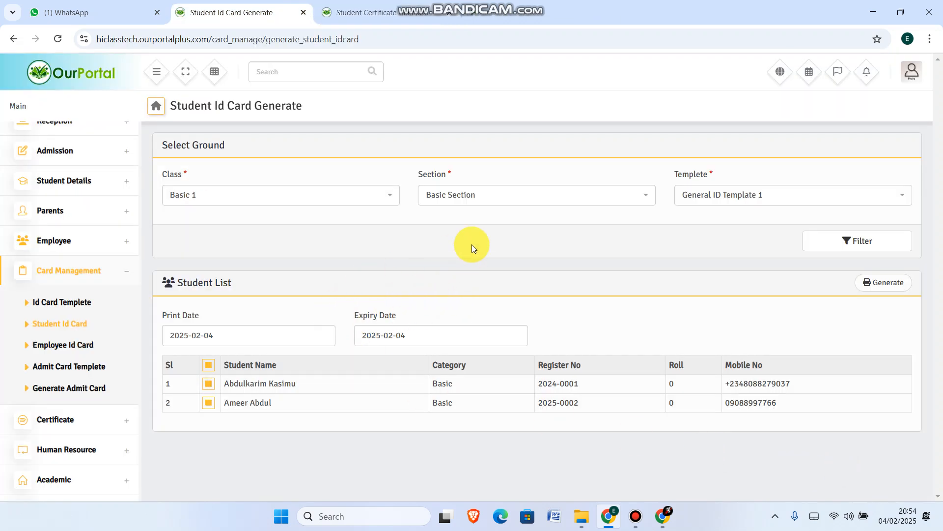
Switch the template to General ID Template 2 and filter the student list again
click(734, 199)
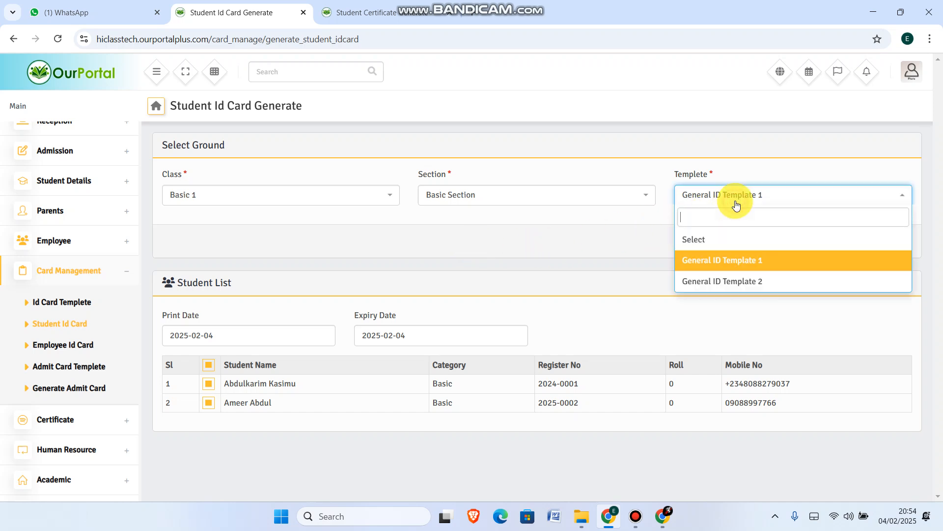
click(720, 282)
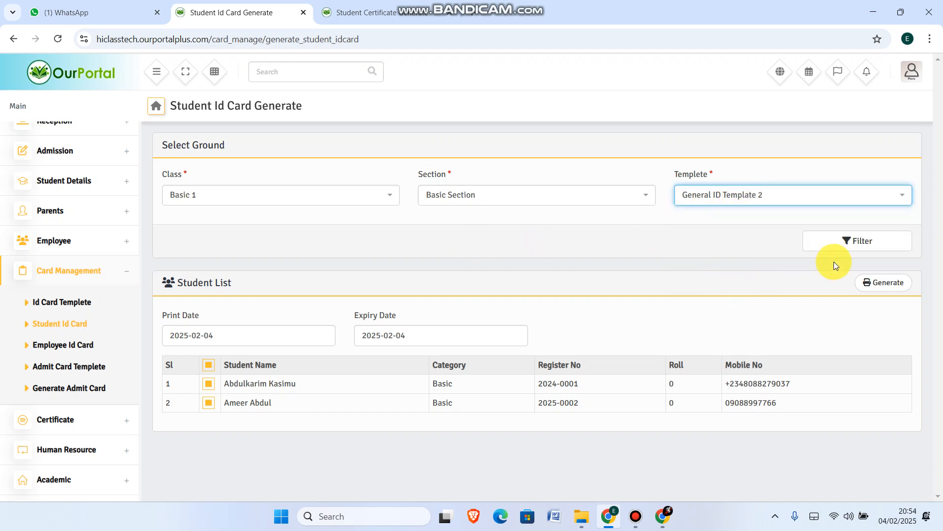
click(860, 242)
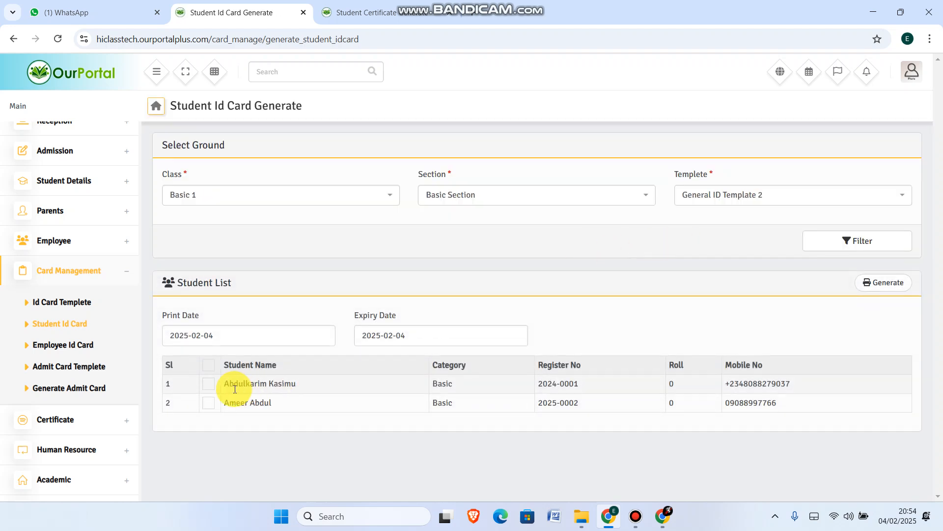
Select all students, generate their ID cards, and save the PDF as downloadt66
click(209, 365)
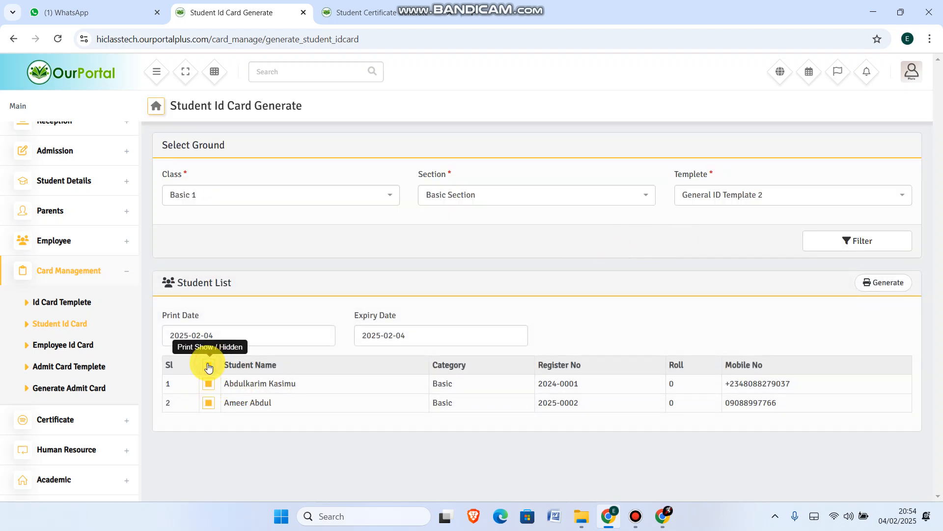
click(872, 290)
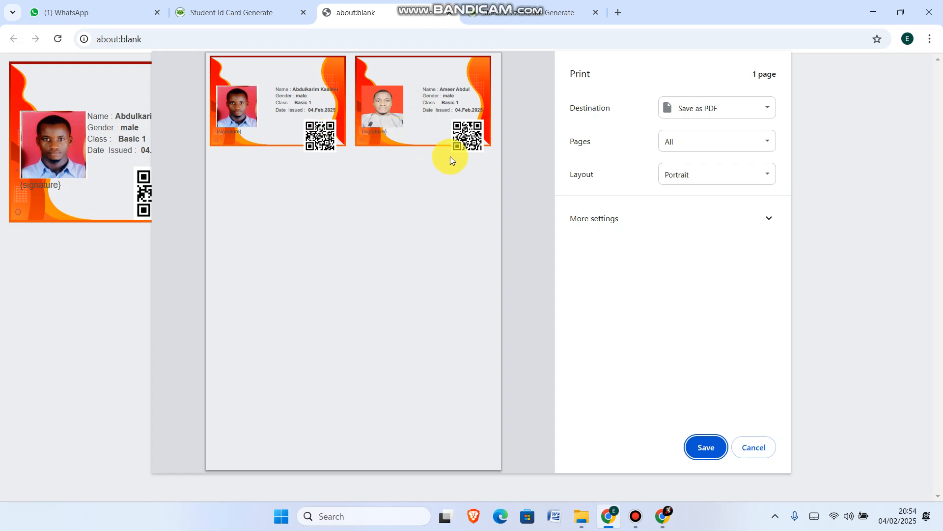
click(716, 455)
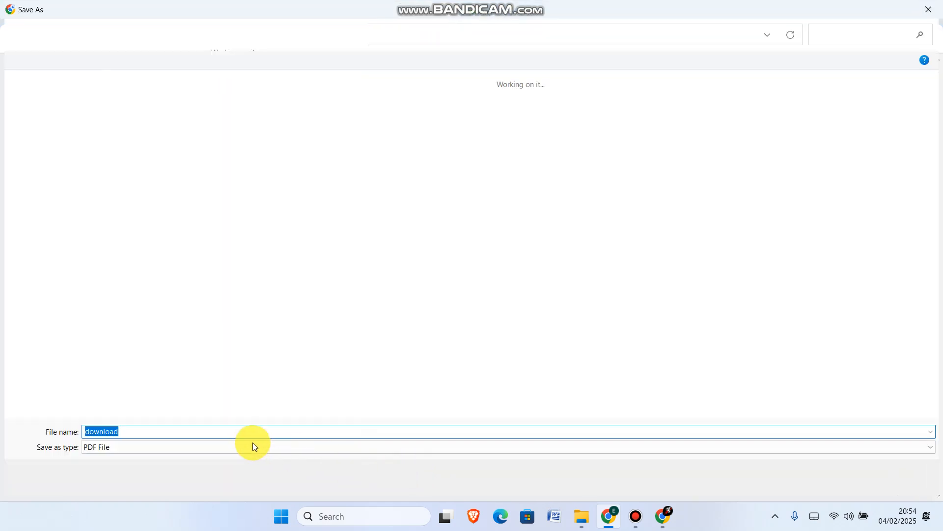
click(244, 428)
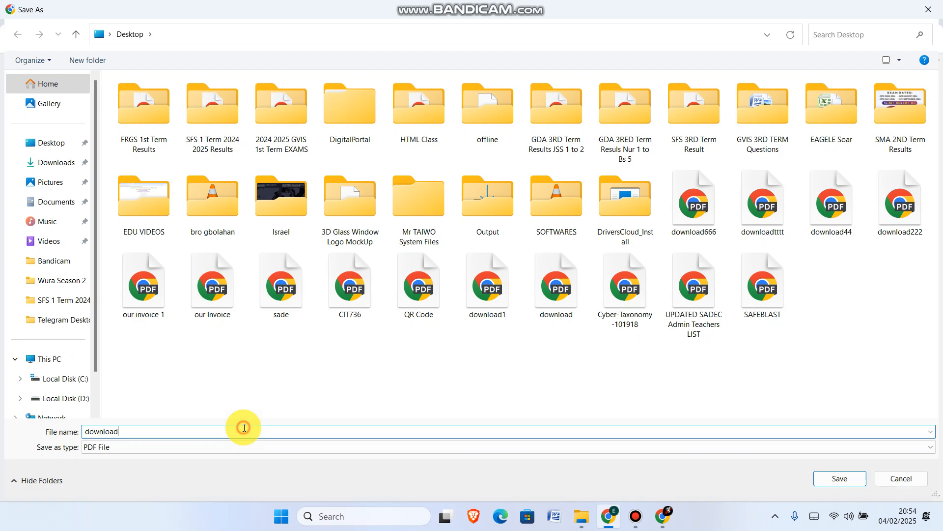
text(t66)
click(838, 486)
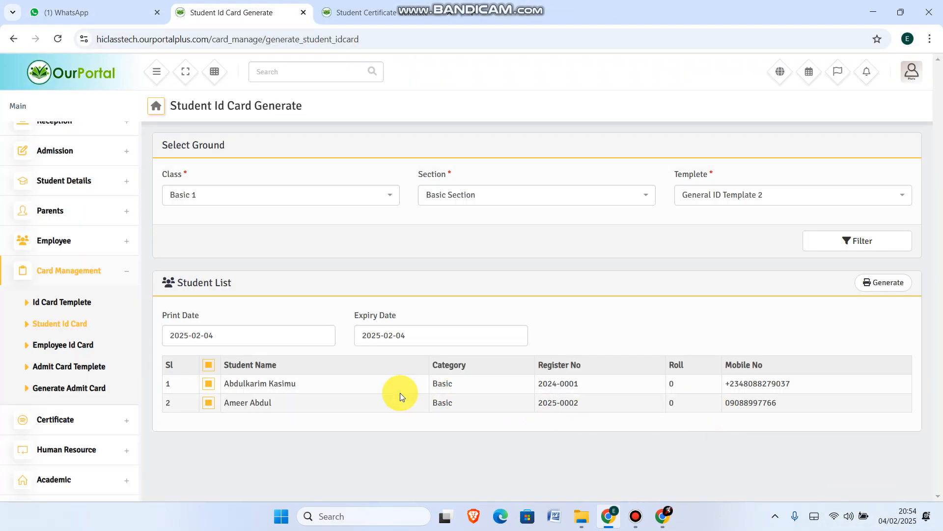
Select only the first student, generate the ID card preview, and cancel printing
click(209, 364)
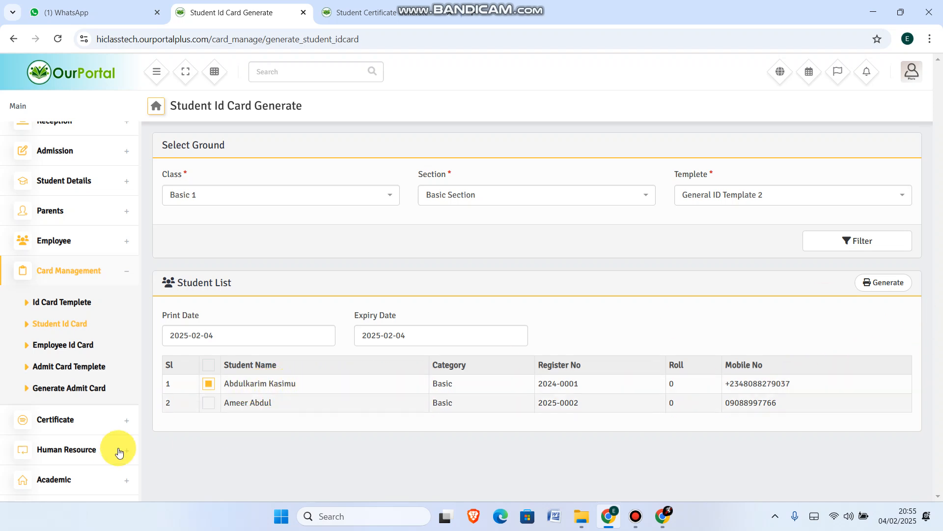
click(900, 284)
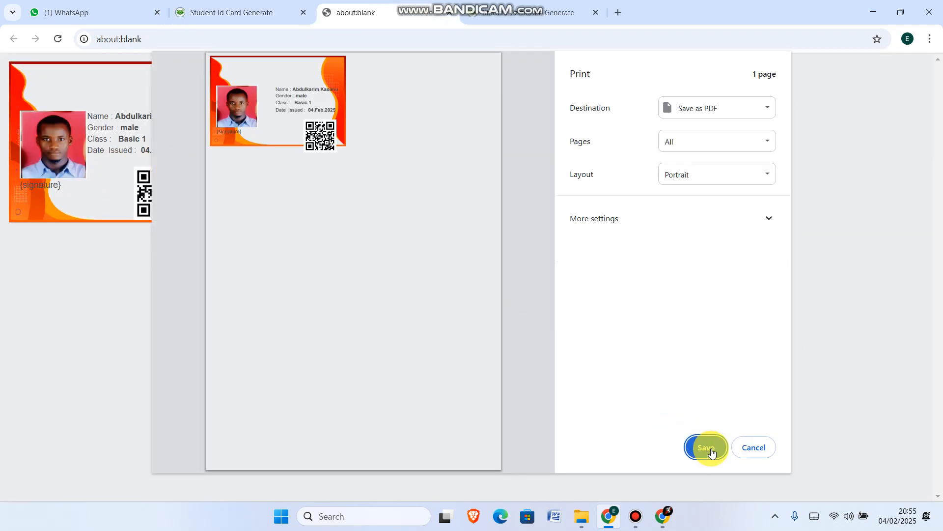
click(748, 454)
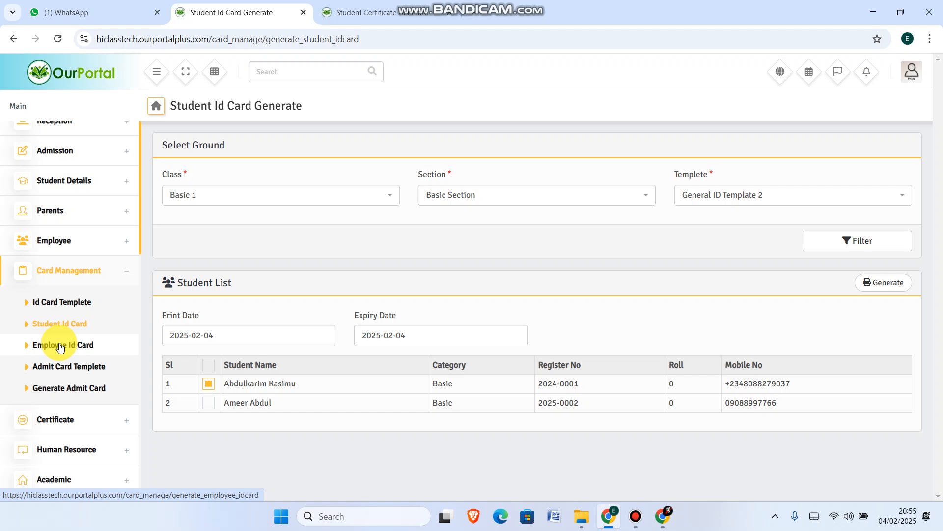
Open employee ID card generation and choose the Admin role
click(60, 346)
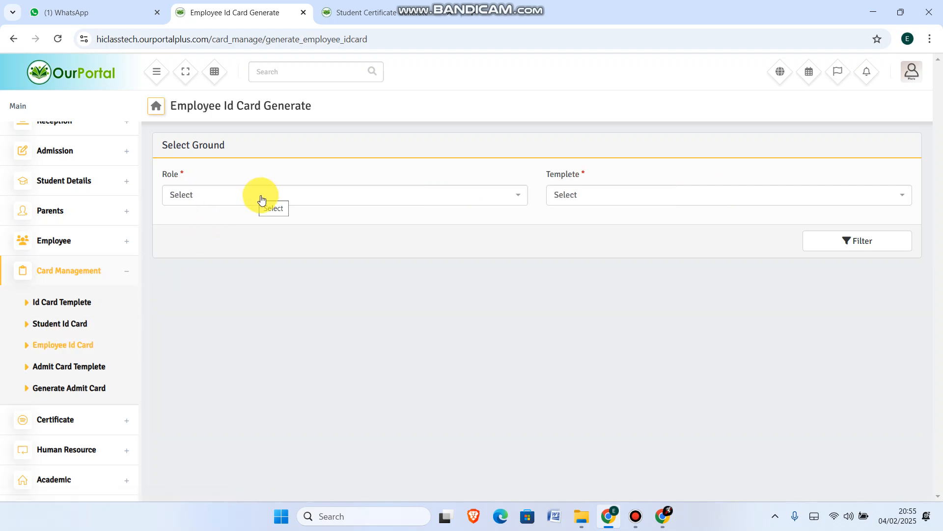
click(261, 201)
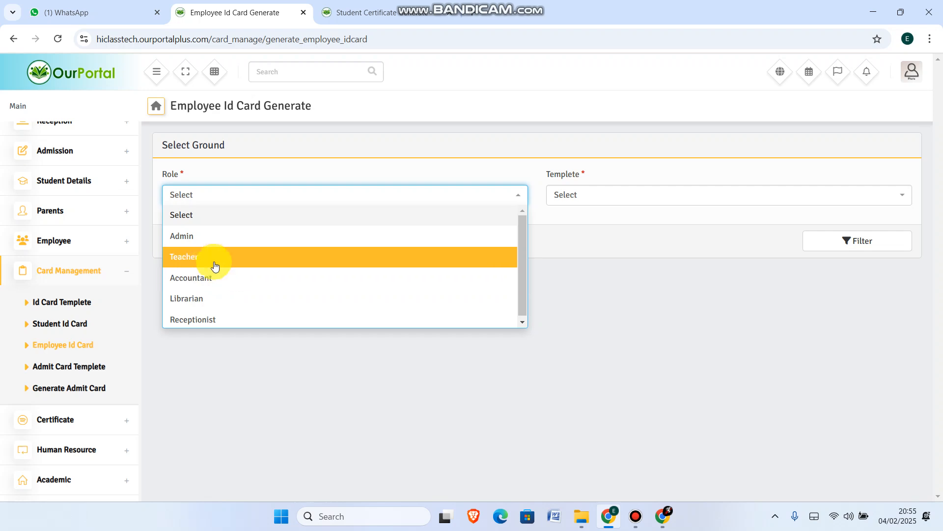
click(583, 237)
click(50, 349)
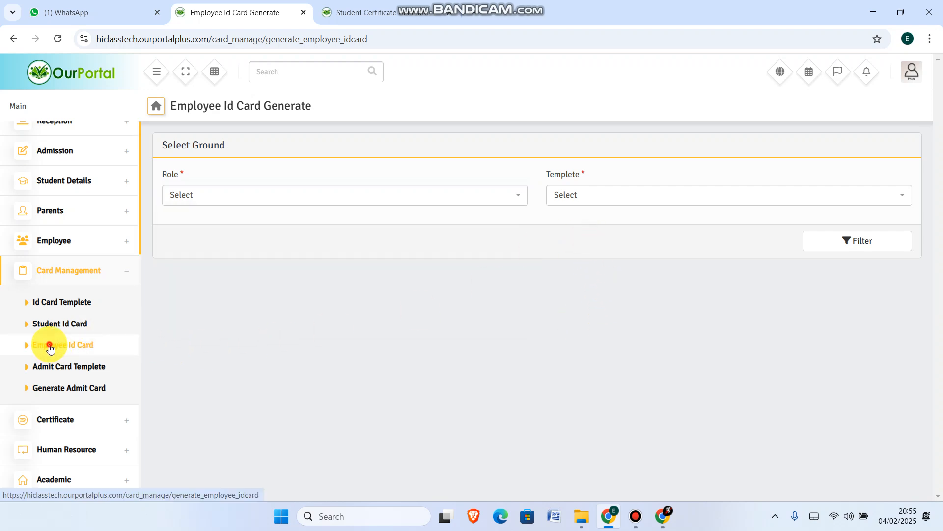
click(238, 192)
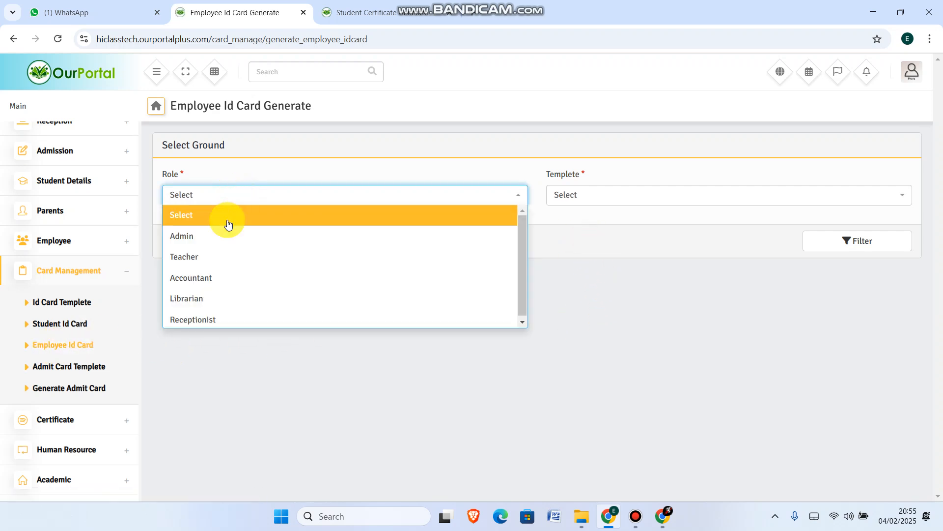
click(196, 234)
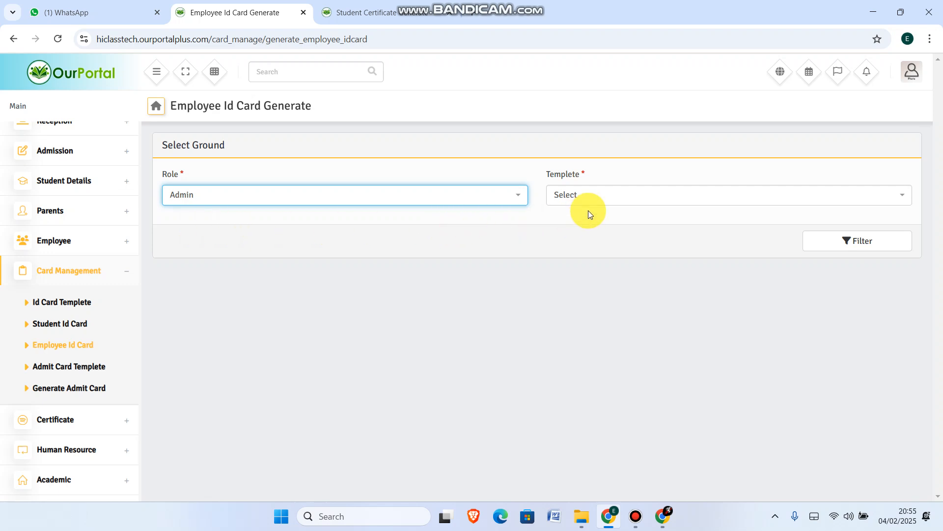
Filter Admin employees with General ID Template 3, generate the ID card preview, and cancel printing
click(592, 195)
click(586, 261)
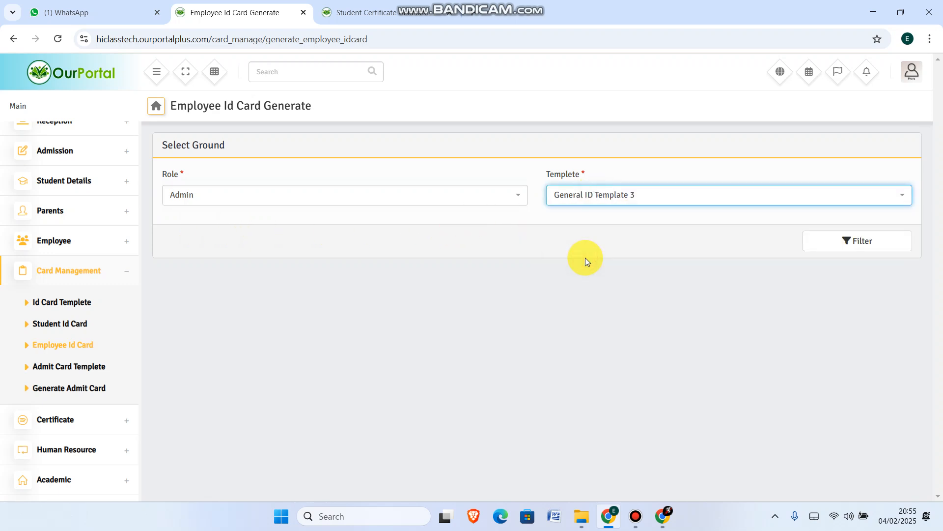
click(851, 242)
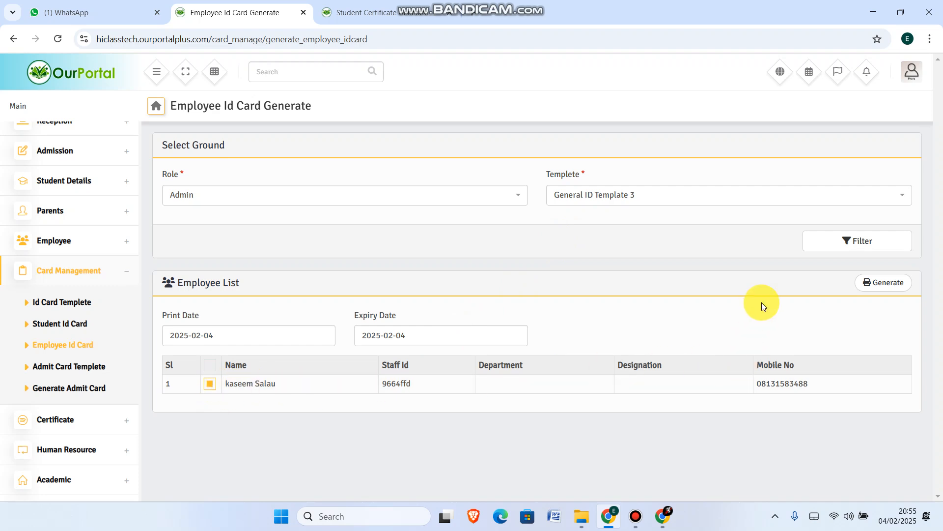
click(884, 282)
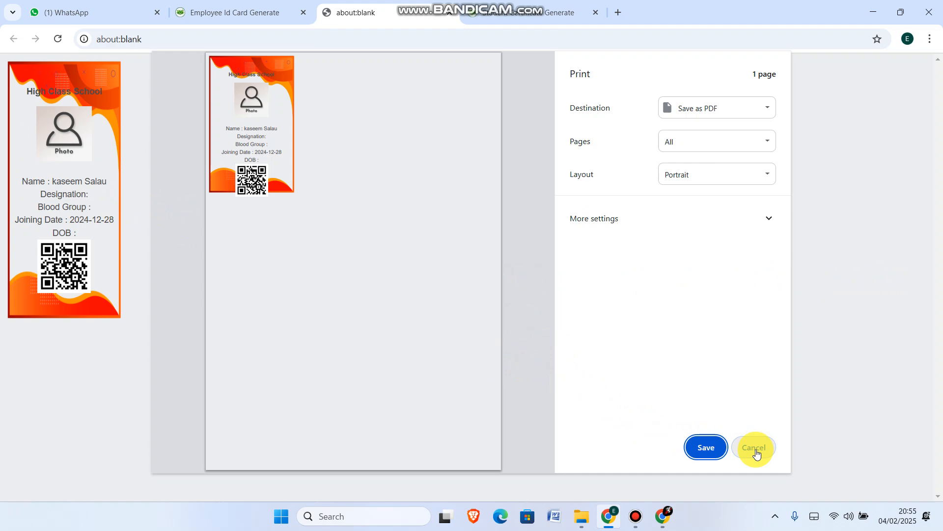
click(755, 449)
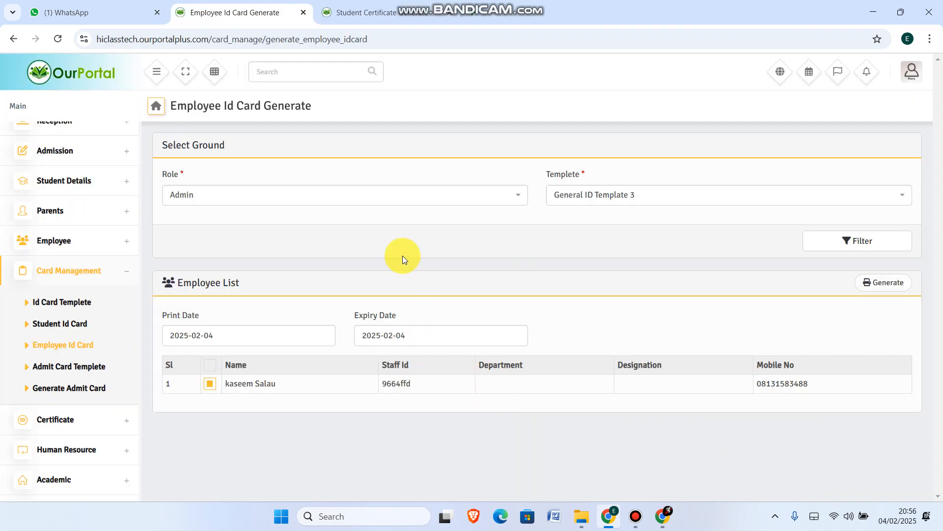
Open the admit card templates and preview the General Admit Card Template
click(64, 368)
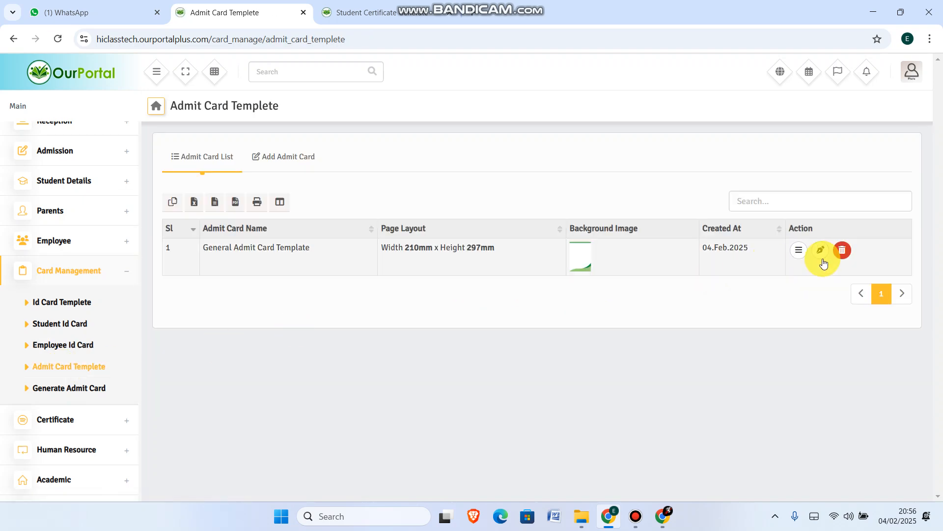
click(800, 250)
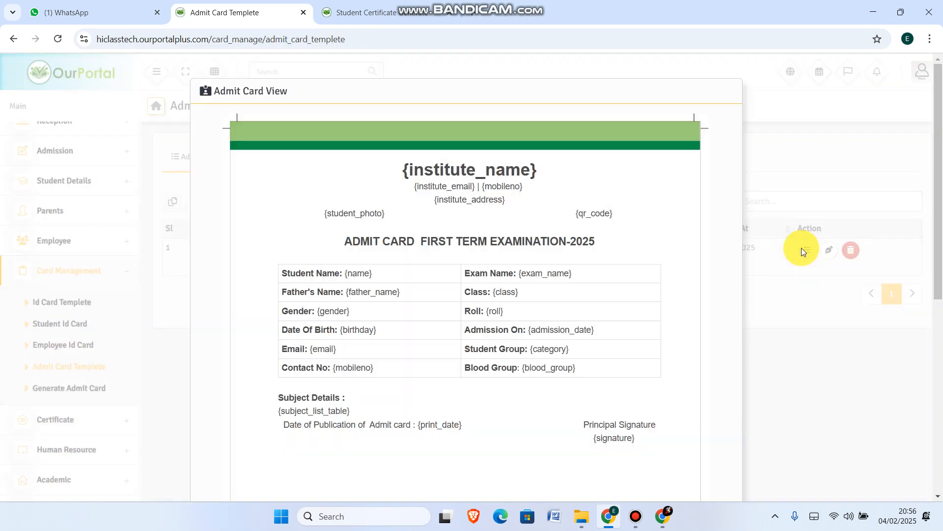
scroll(719, 254, down, 7)
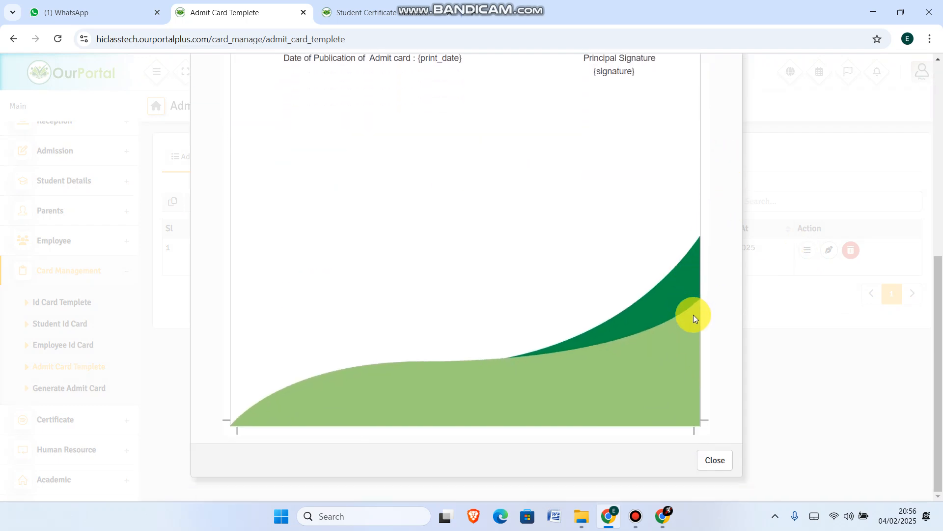
scroll(693, 316, up, 4)
scroll(717, 484, down, 3)
click(716, 456)
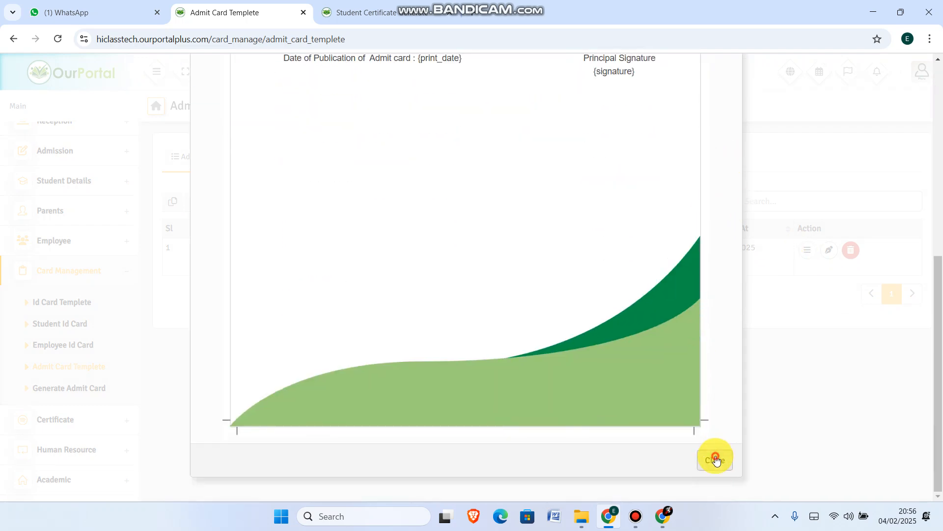
Open the General Admit Card Template for editing and review its content
click(823, 251)
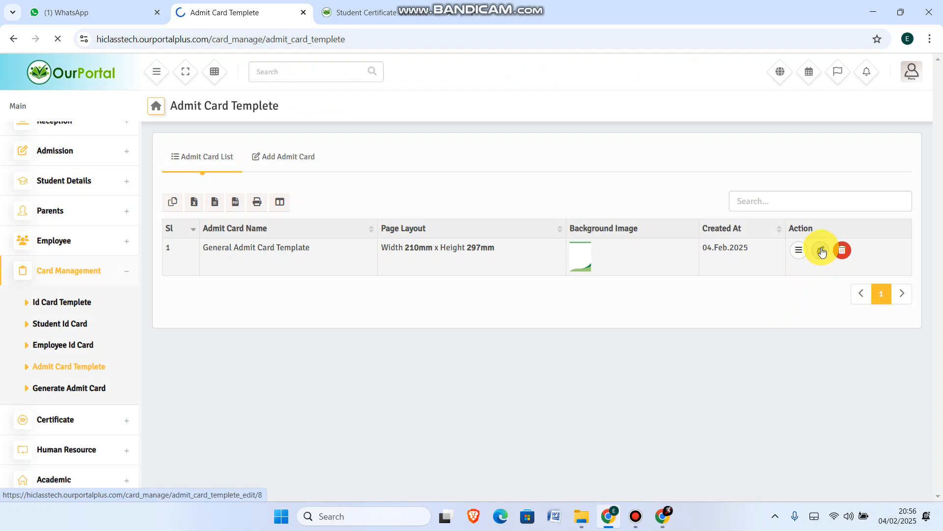
drag(937, 225, 929, 421)
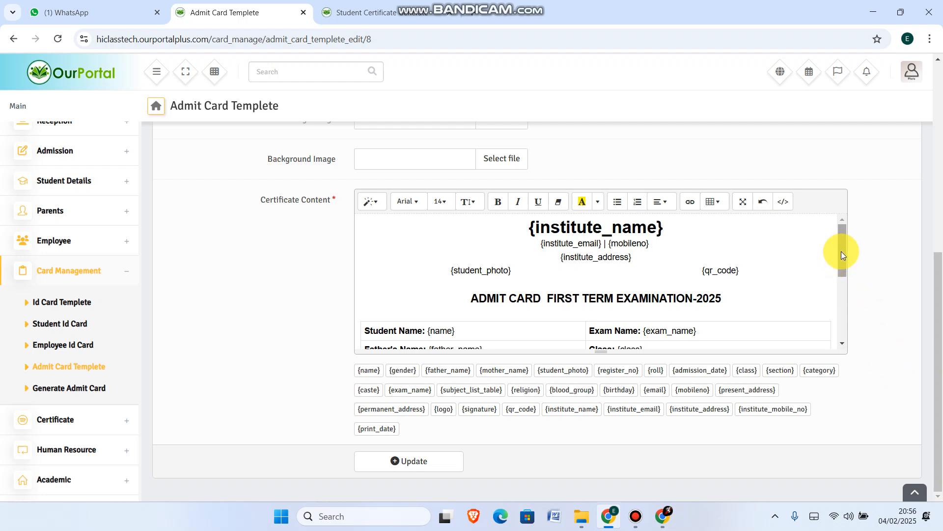
drag(841, 255, 842, 325)
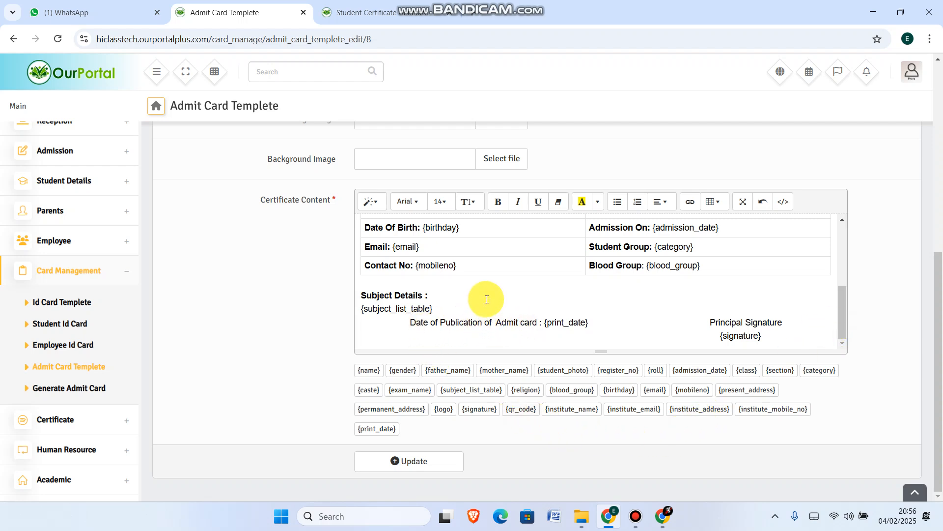
scroll(701, 281, up, 5)
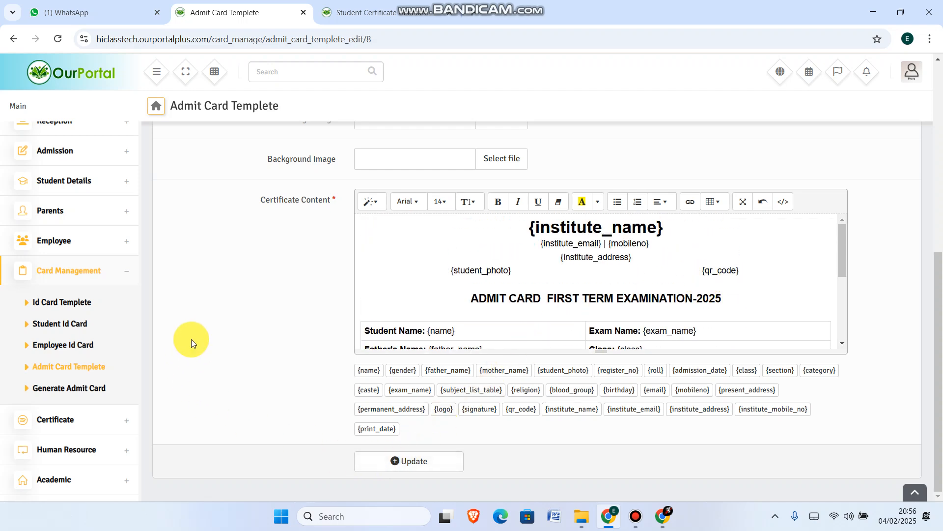
Open admit card generation and pick class Basic 1 and Basic Section
click(69, 388)
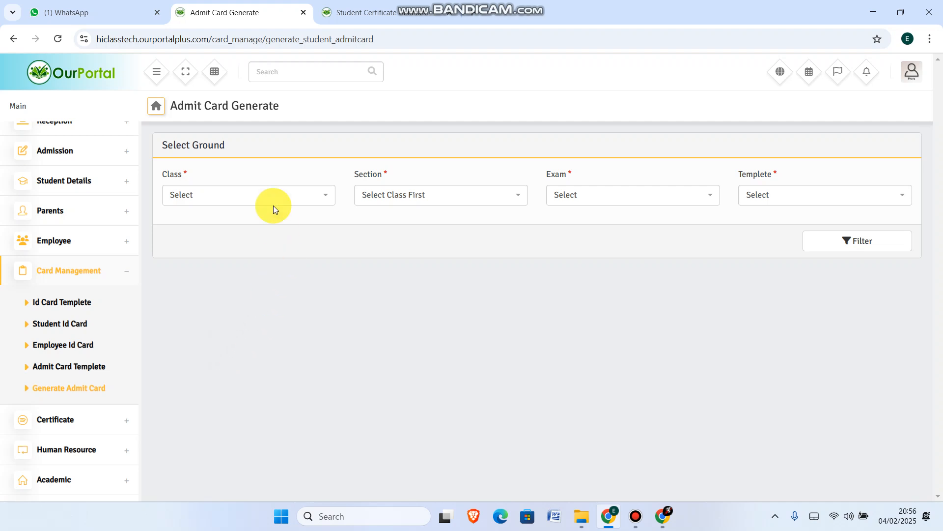
click(257, 192)
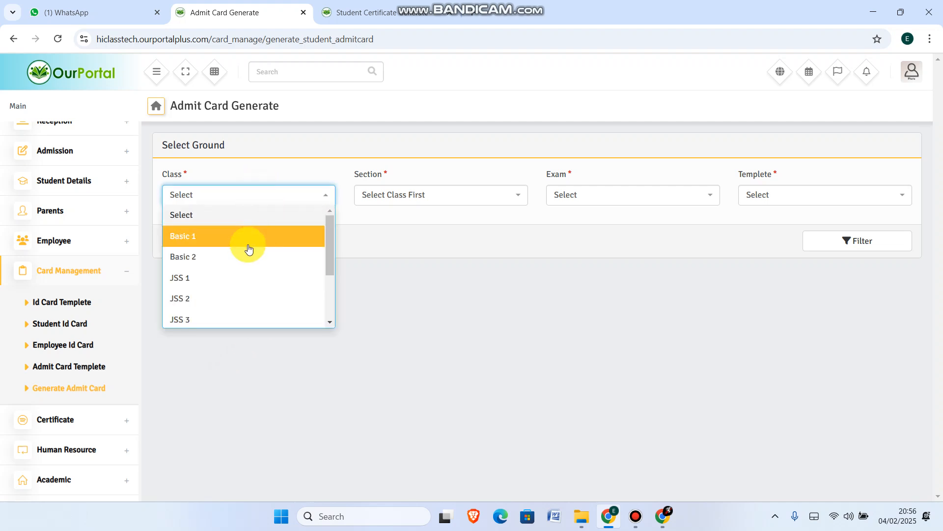
click(221, 234)
click(441, 202)
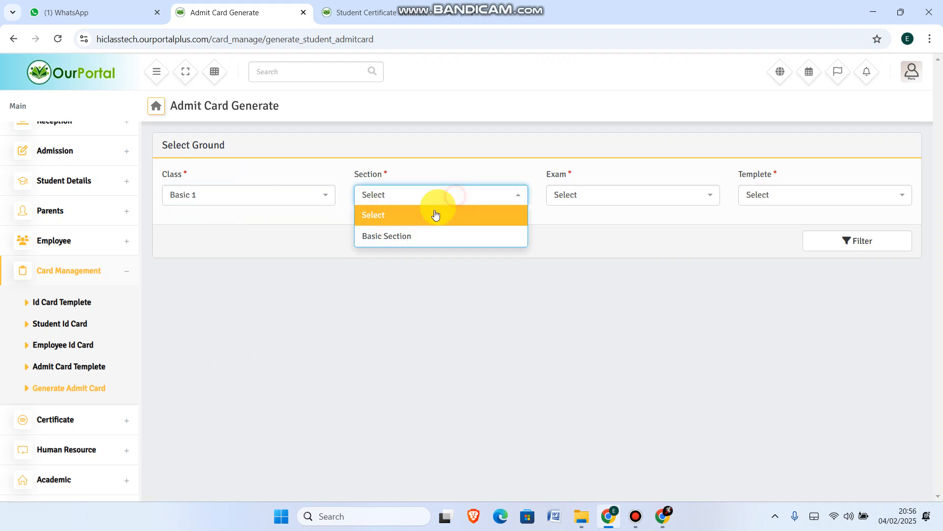
click(385, 236)
Choose the 1st Term Exam (1ST TERM) and General Admit Card Template, then filter the student list
click(602, 194)
click(592, 259)
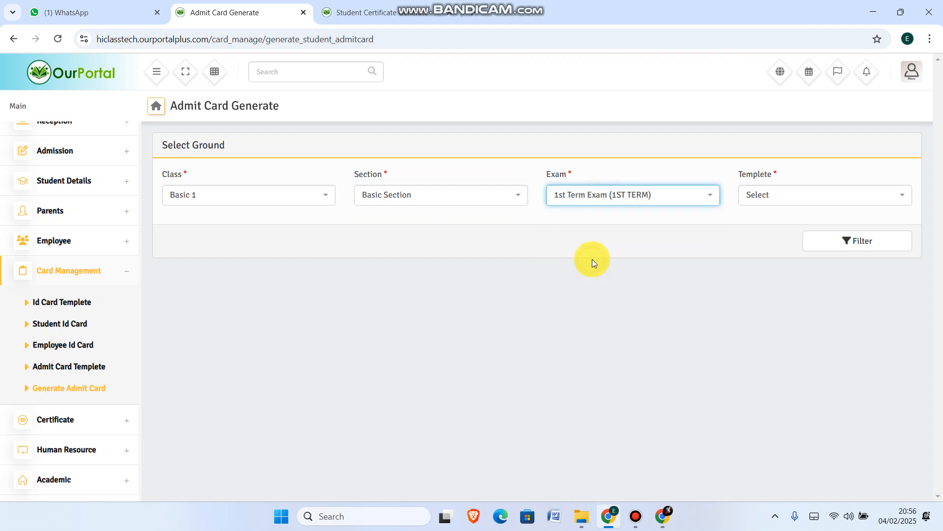
click(780, 203)
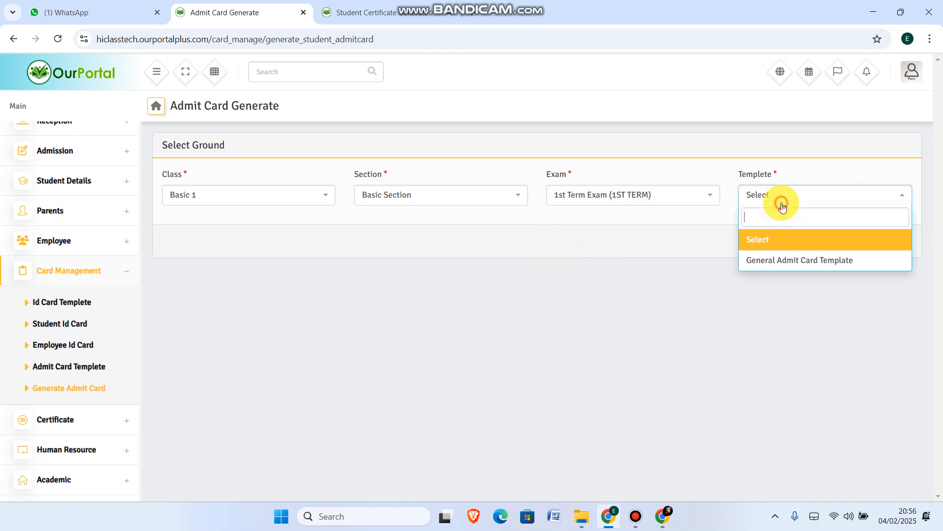
click(768, 261)
click(824, 246)
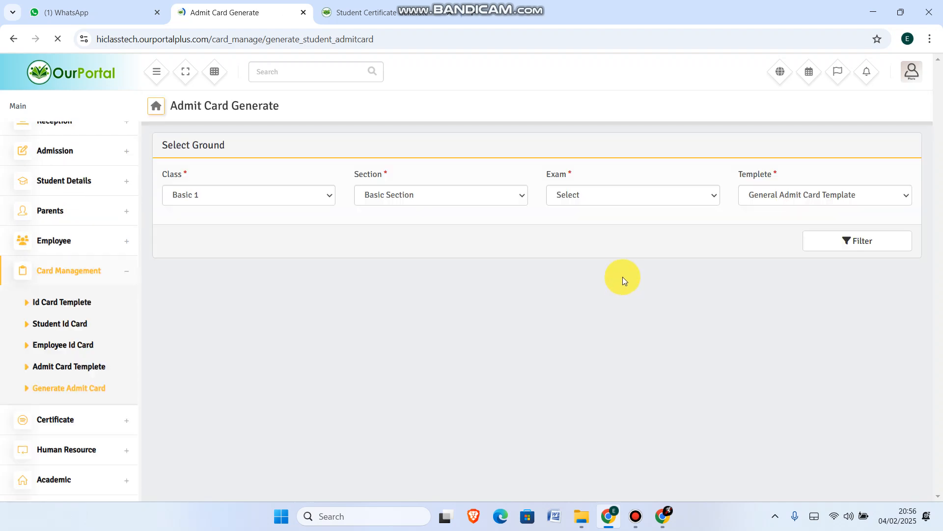
Select all students, generate their admit cards, and save the PDF as downloadtttt, replacing the existing file
click(208, 364)
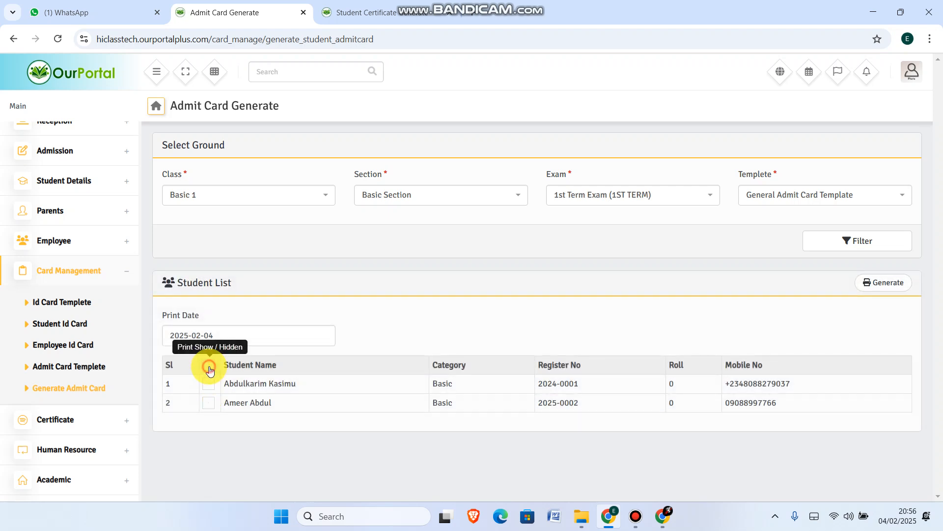
click(889, 283)
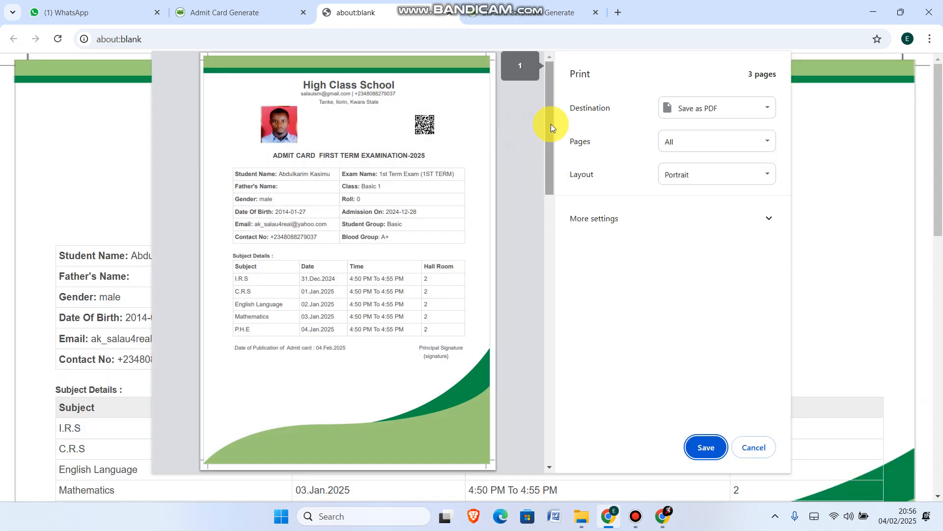
drag(550, 124, 552, 197)
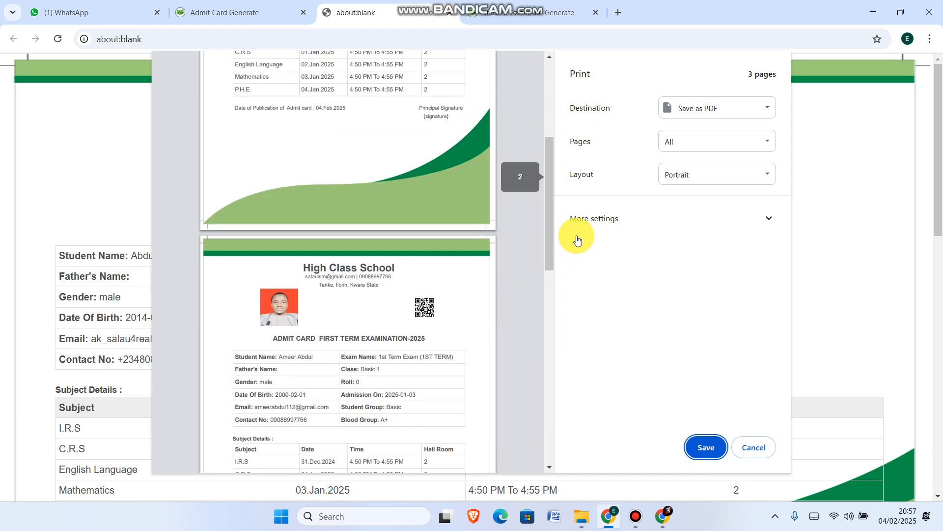
click(706, 447)
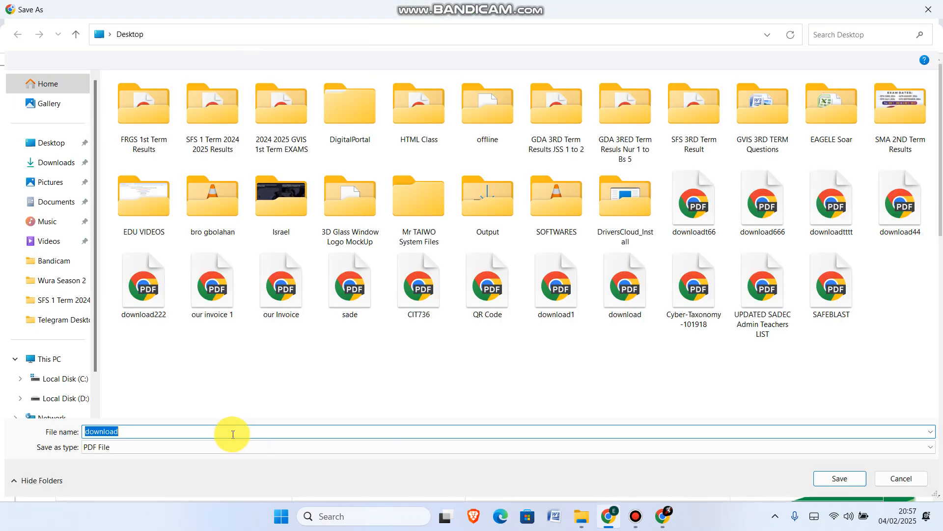
click(232, 433)
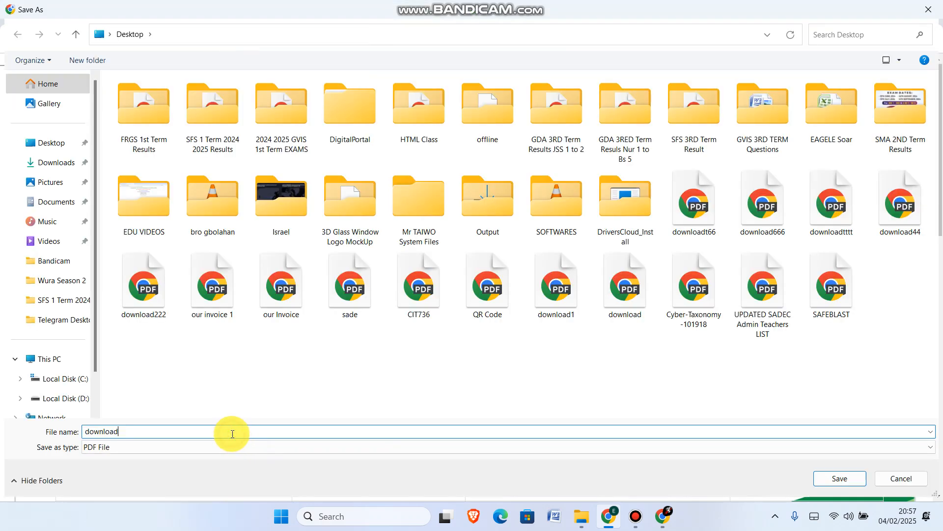
text(tttt)
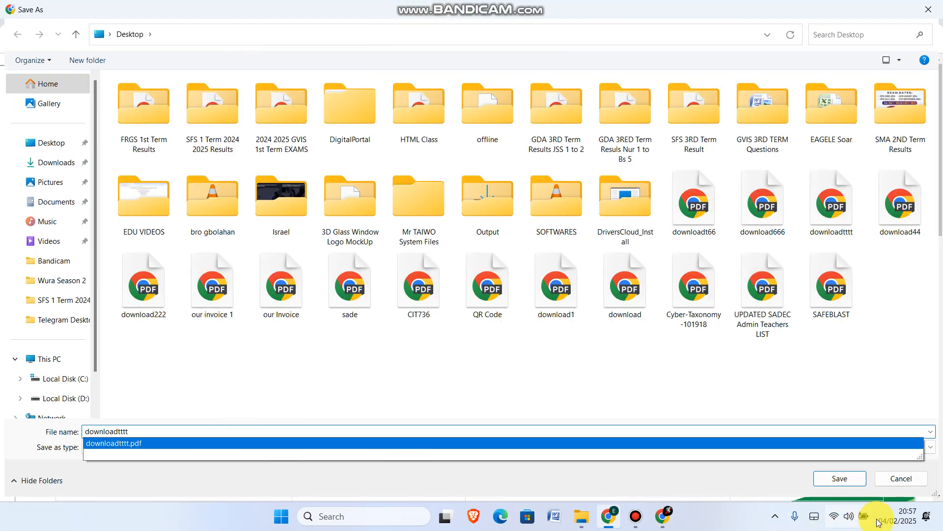
click(843, 479)
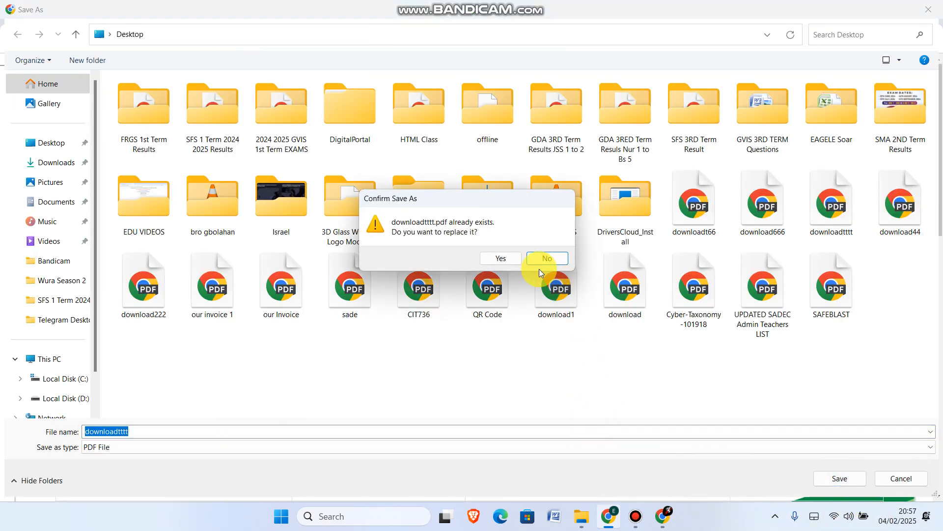
click(497, 259)
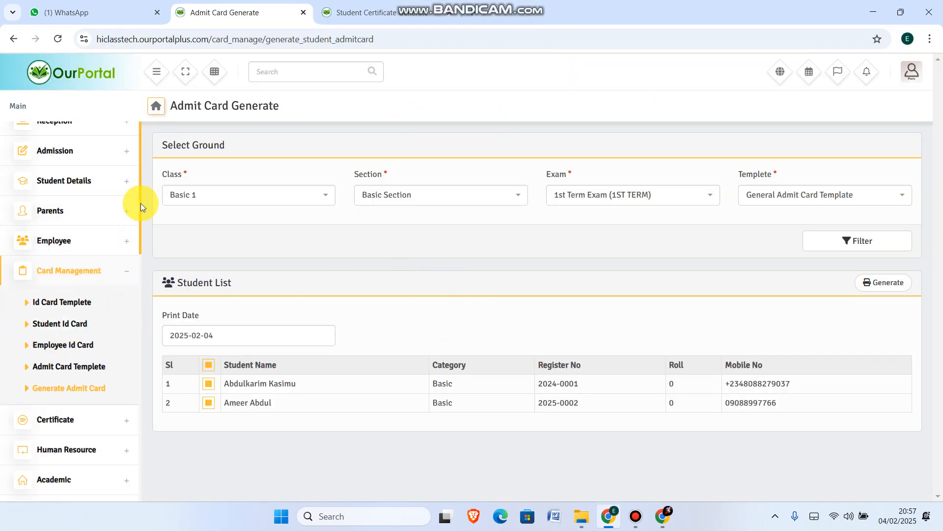
Open the certificate templates and preview the ADMISSION LETTER Template
scroll(141, 212, up, 3)
scroll(141, 231, down, 1)
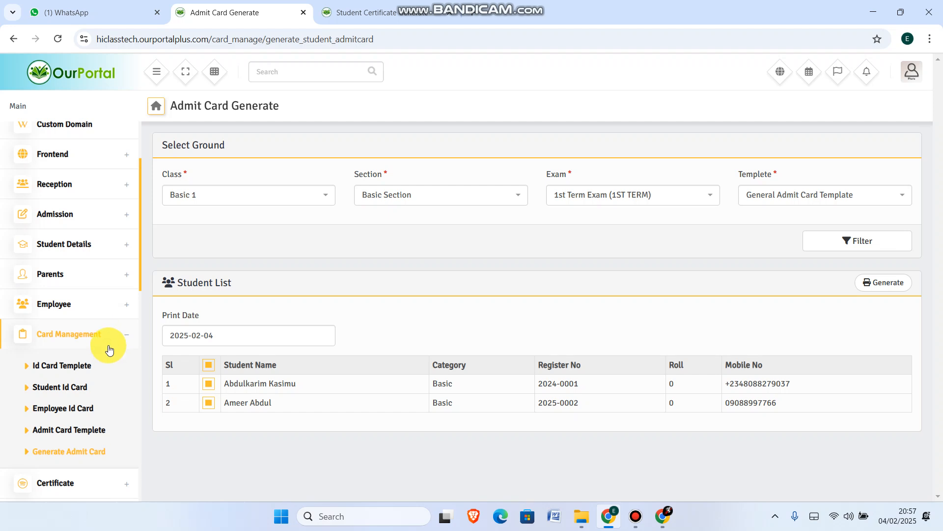
scroll(121, 400, down, 3)
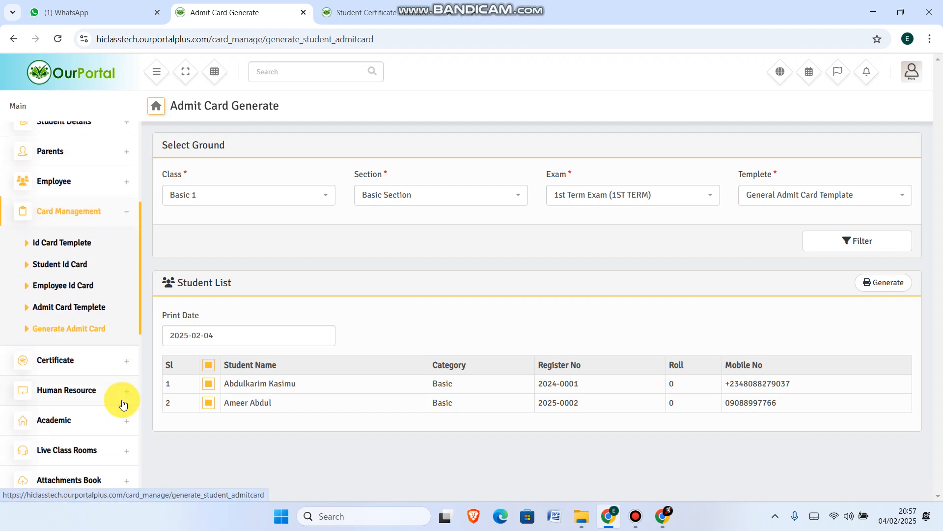
click(81, 360)
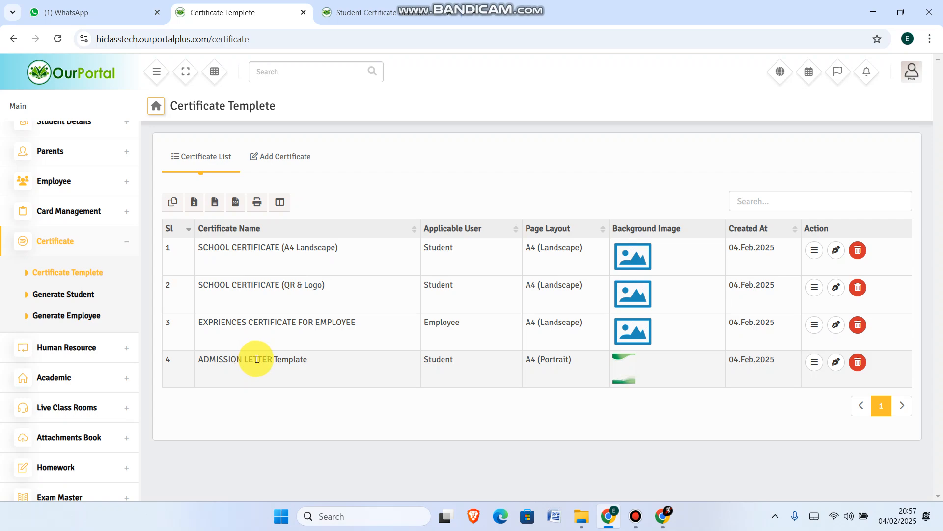
click(814, 364)
scroll(635, 305, down, 5)
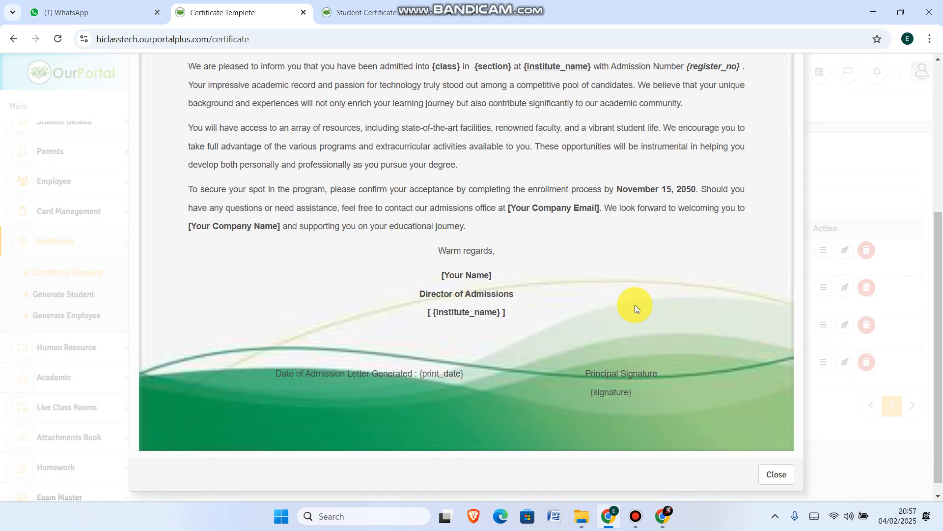
Close the preview and open the ADMISSION LETTER Template for editing to review its certificate content
scroll(636, 300, up, 5)
scroll(687, 228, down, 5)
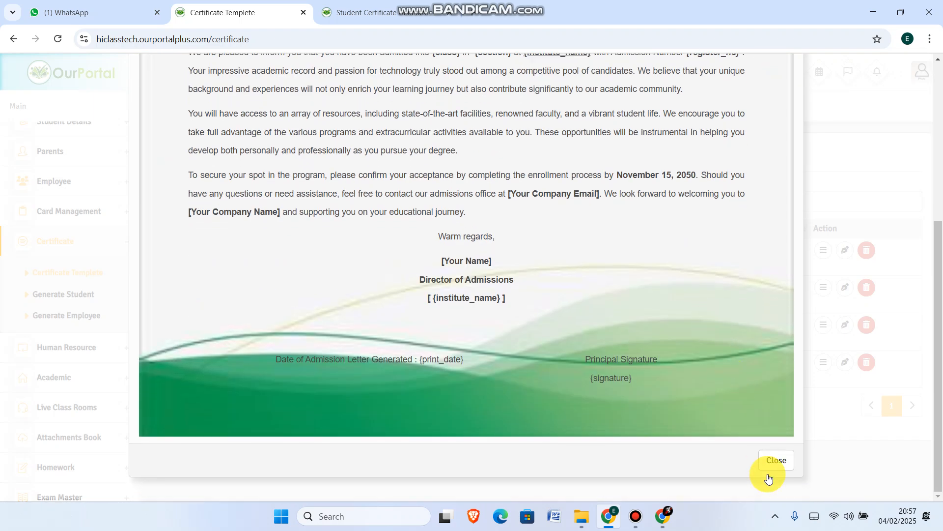
click(769, 468)
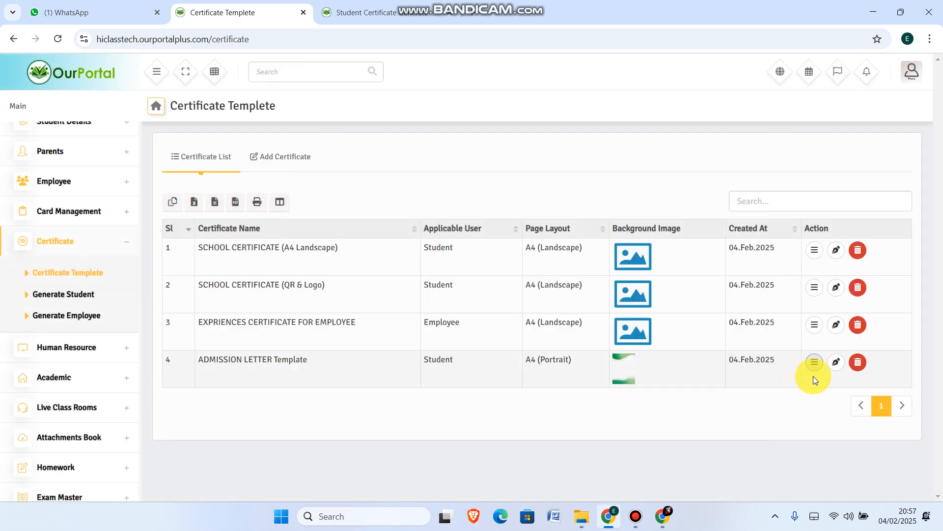
click(835, 364)
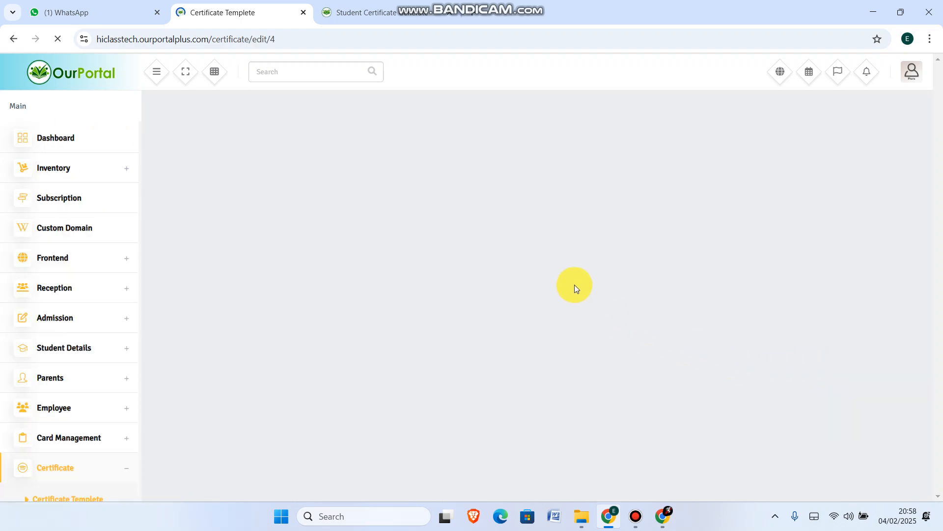
scroll(678, 260, down, 5)
scroll(680, 275, down, 10)
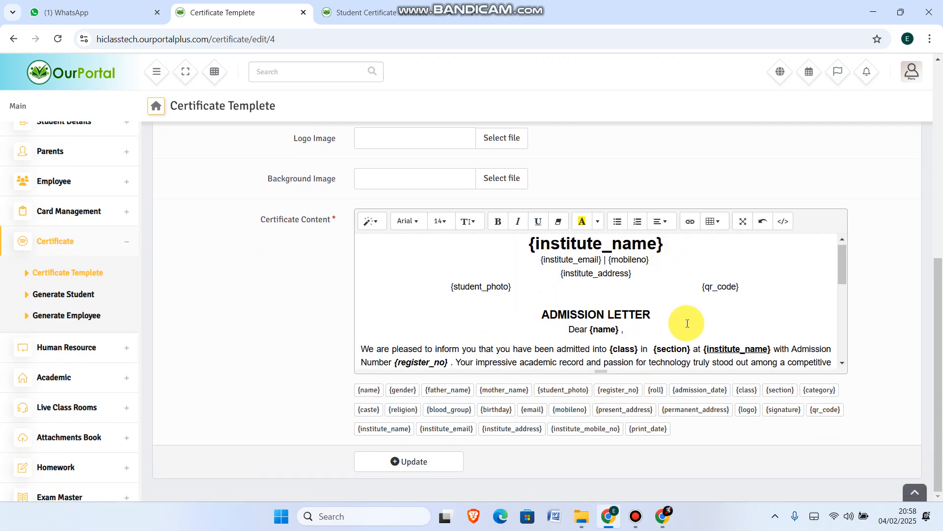
scroll(678, 307, up, 8)
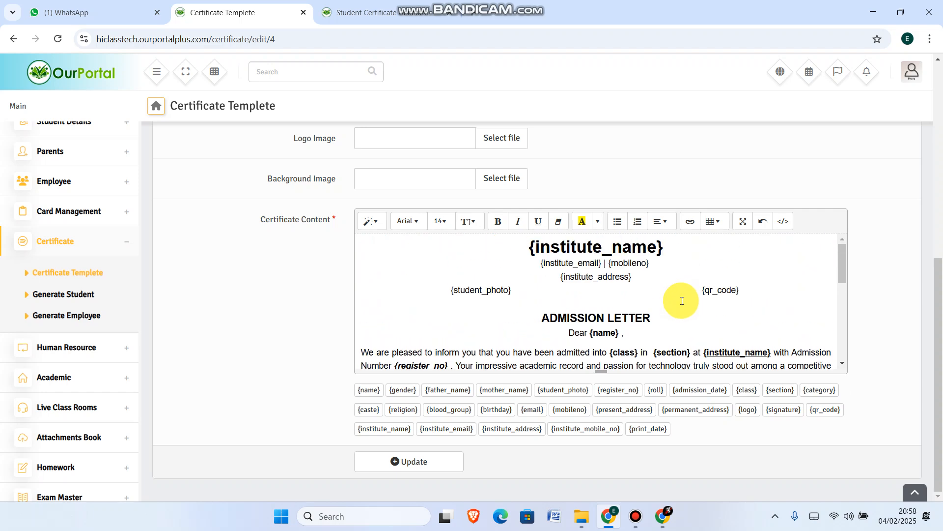
scroll(673, 314, down, 8)
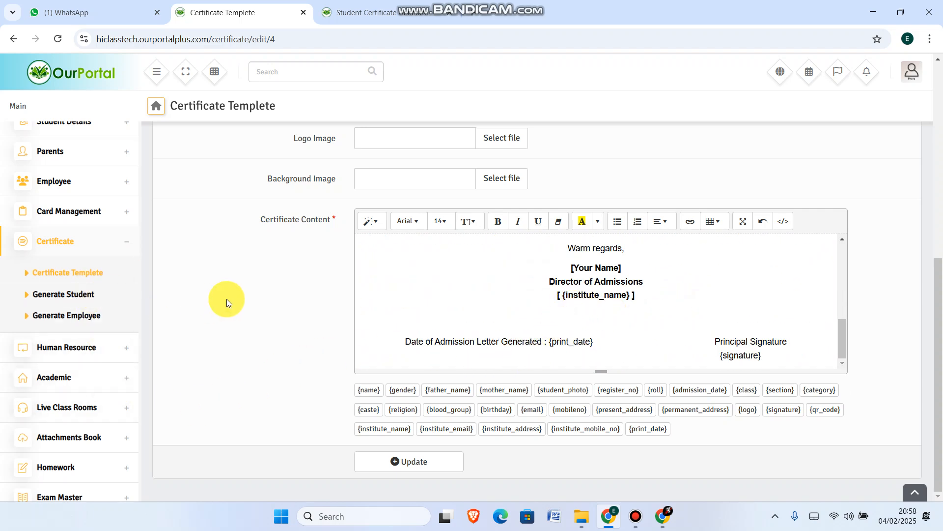
Open student certificate generation and pick class Basic 1 and Basic Section
click(54, 293)
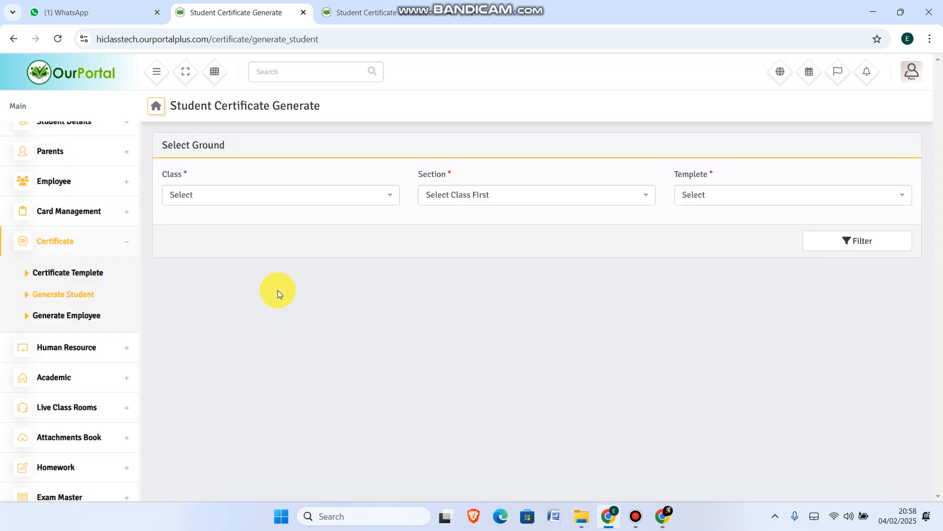
click(293, 197)
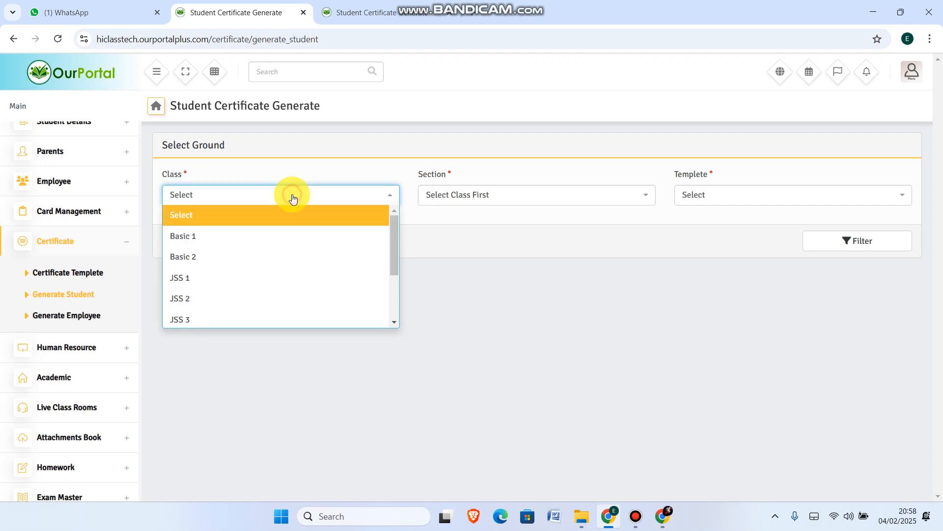
click(254, 237)
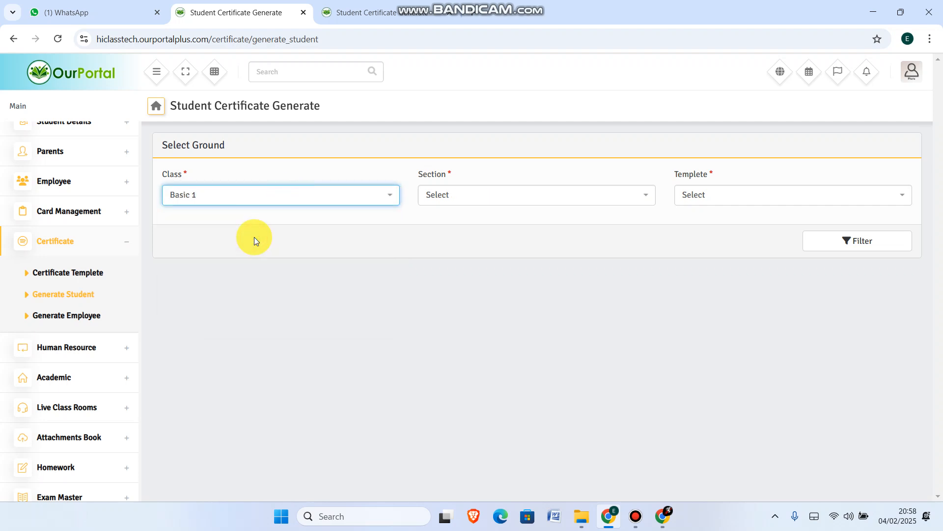
click(479, 195)
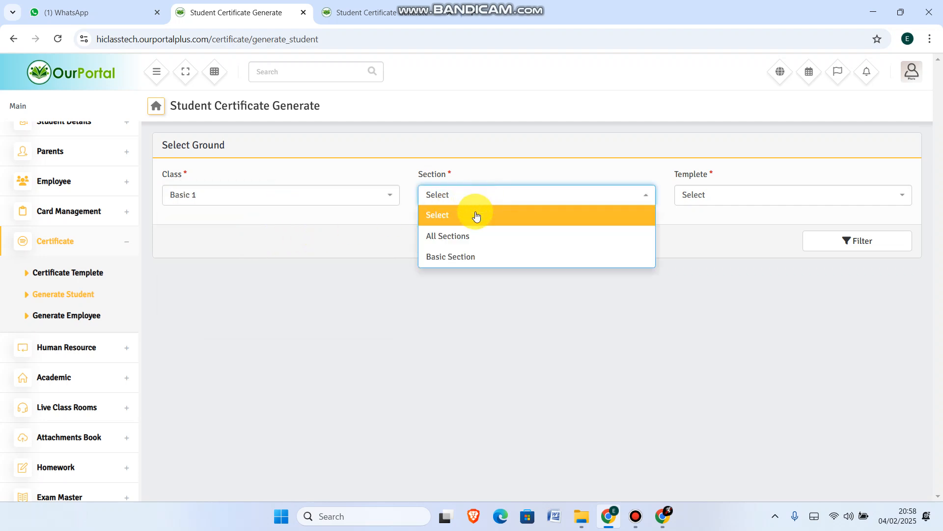
click(454, 255)
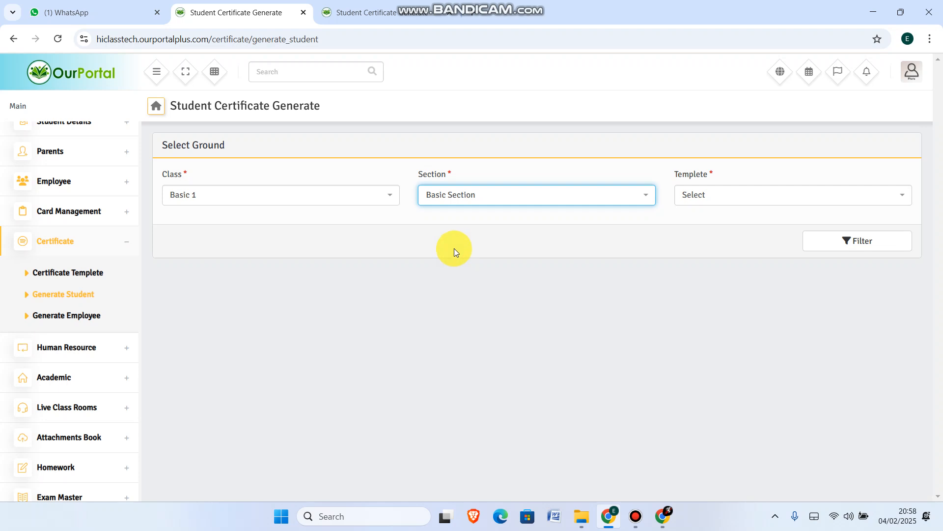
Choose the ADMISSION LETTER Template and filter the student list
click(731, 194)
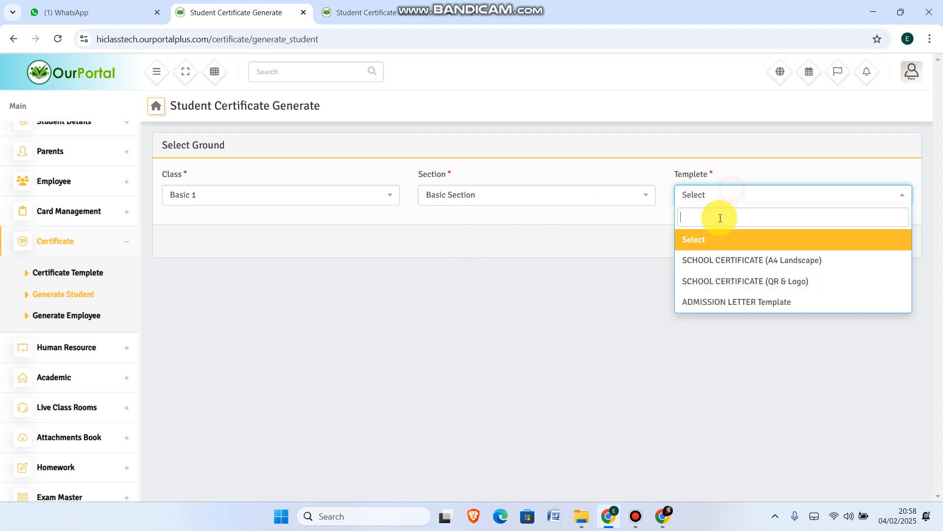
click(731, 301)
click(838, 243)
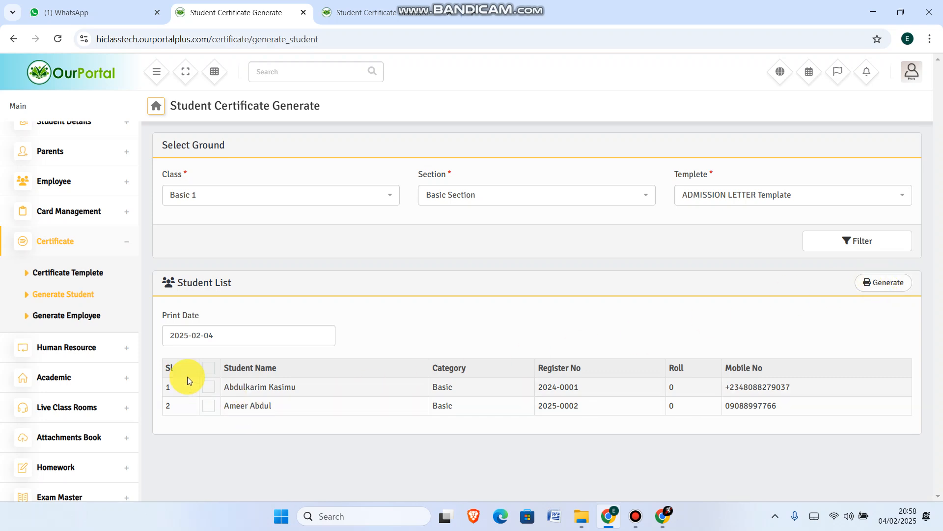
Select all students, generate their admission letters, and cancel the print preview
click(207, 371)
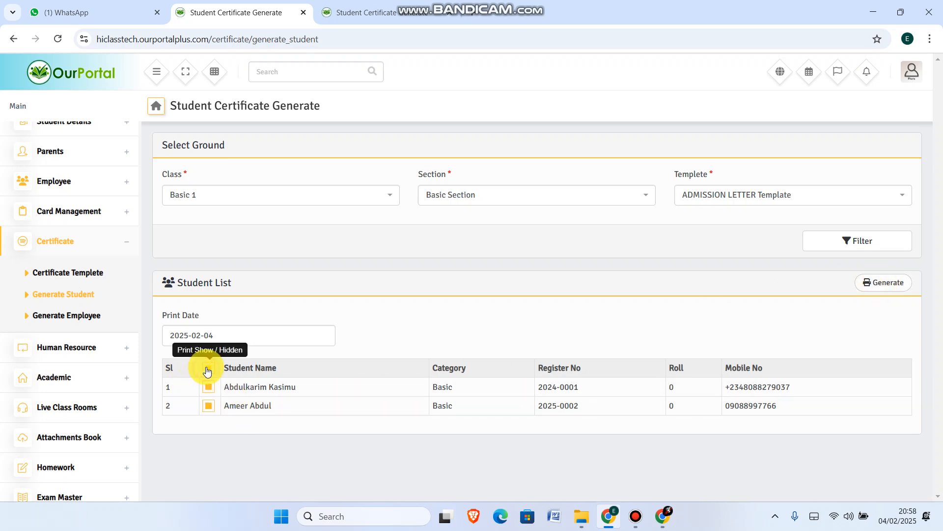
click(887, 282)
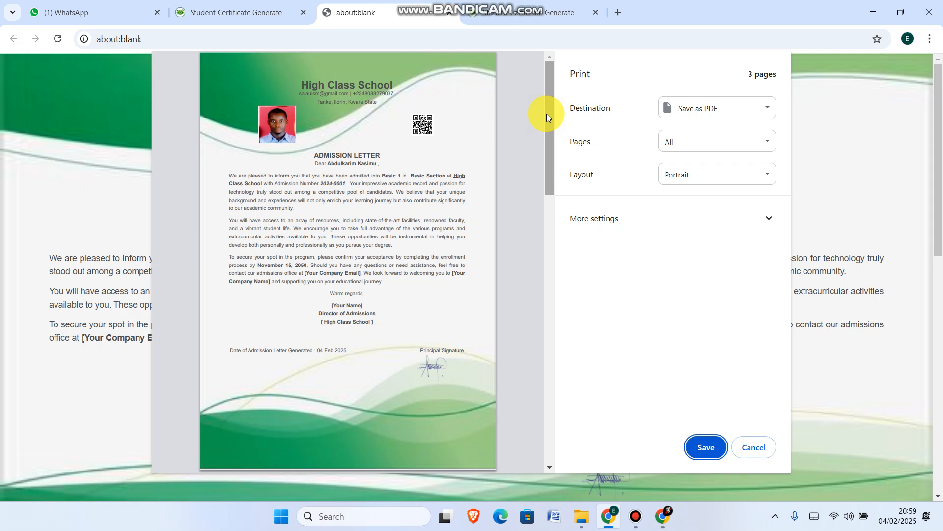
drag(546, 114, 547, 92)
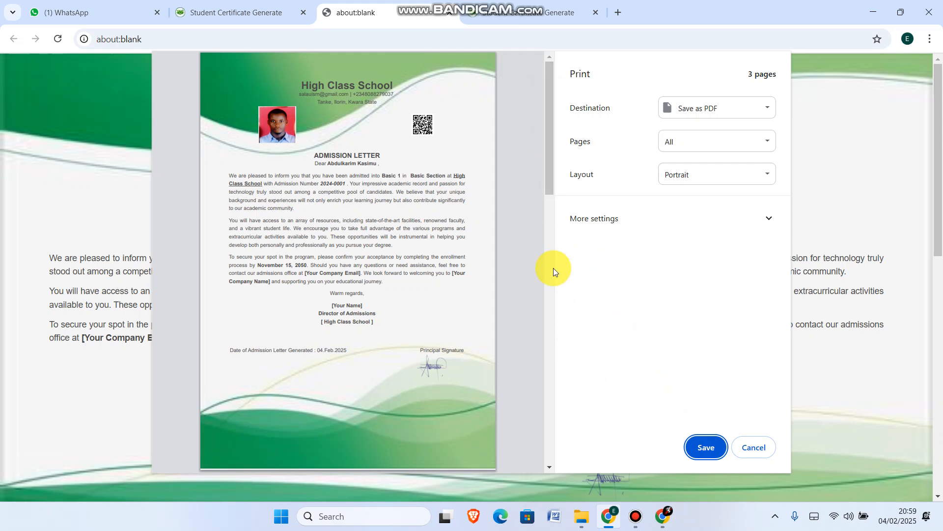
drag(547, 113, 543, 173)
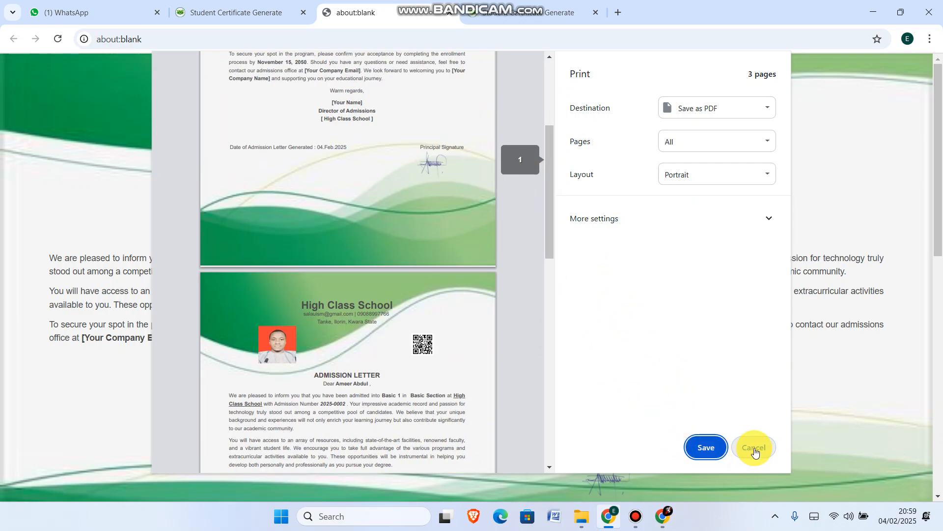
click(754, 447)
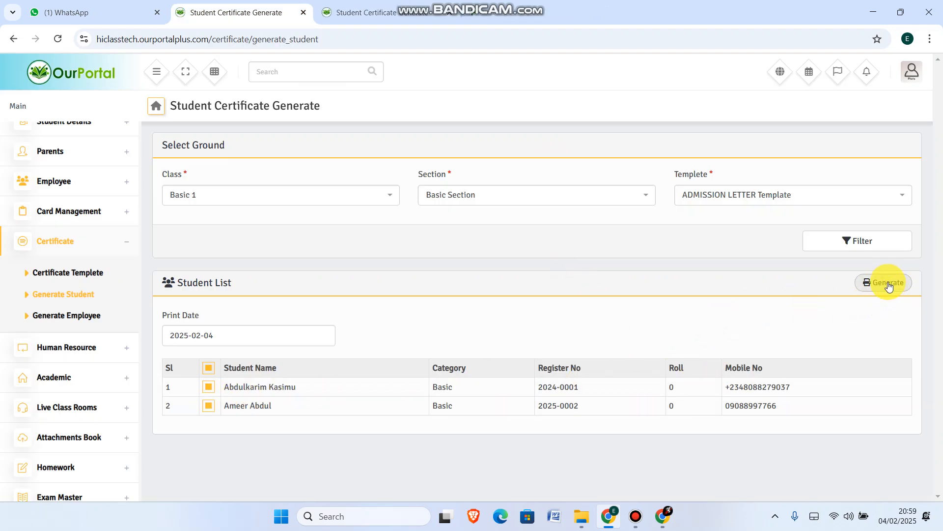
Select only the first student in the list and generate the admission letter
click(208, 388)
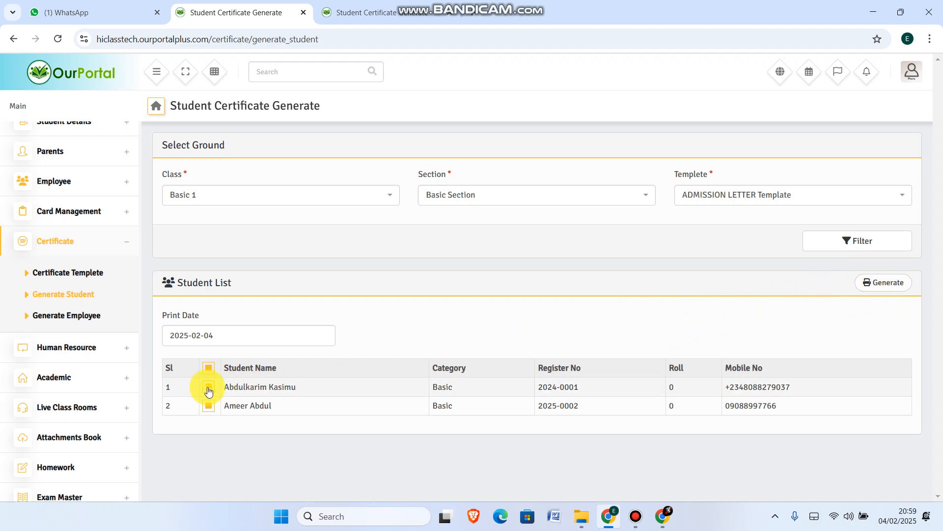
click(208, 404)
click(207, 369)
click(208, 387)
click(888, 287)
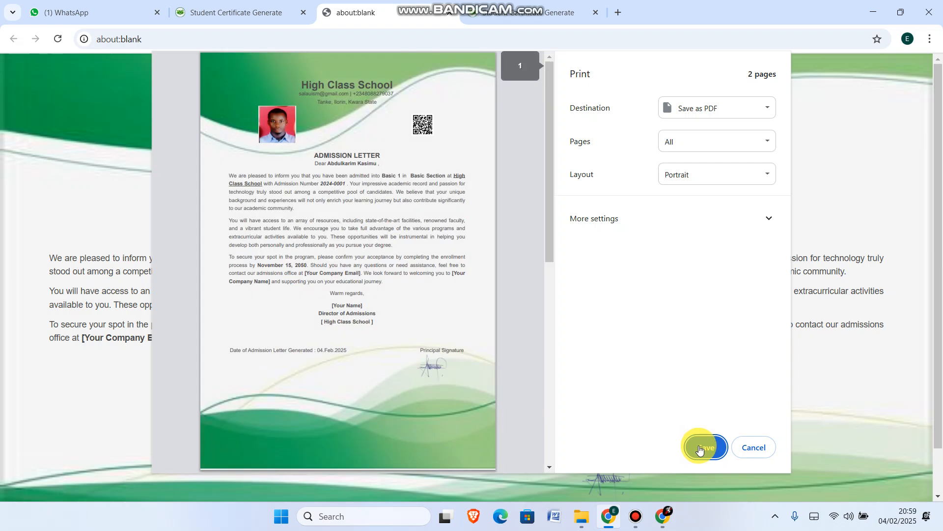
Save the admission letter as a PDF named ak on the Desktop
click(702, 449)
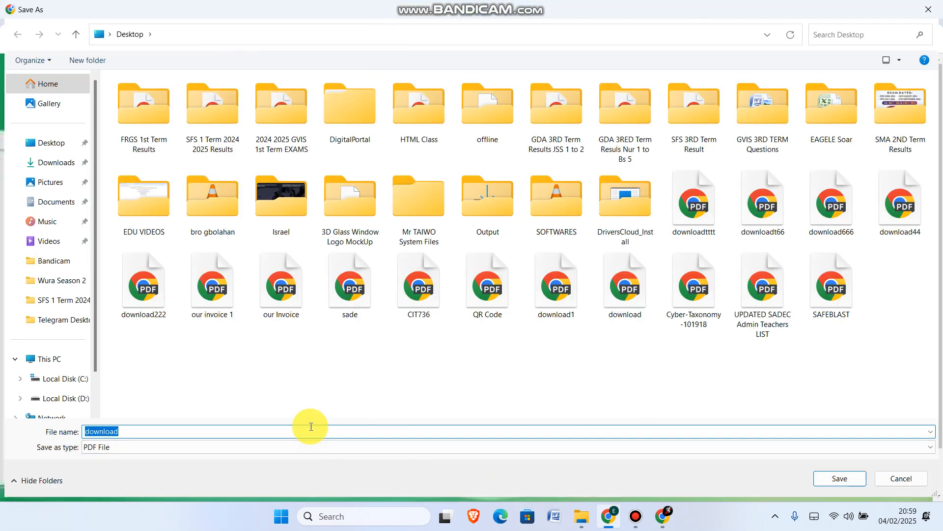
text(ajk)
key(BackSpace)
key(BackSpace)
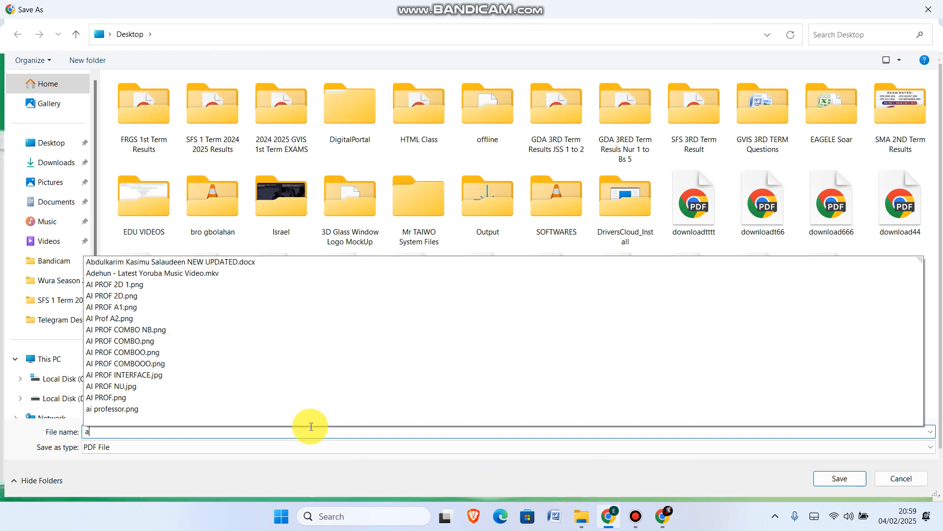
text(k)
click(855, 480)
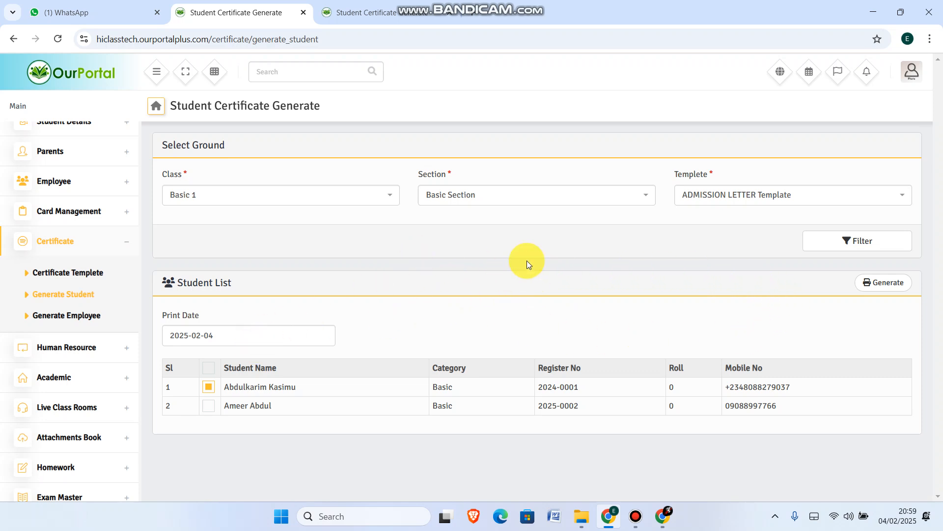
Switch to class JSS 1 and Junior Section with the ADMISSION LETTER Template, then filter the students
click(370, 196)
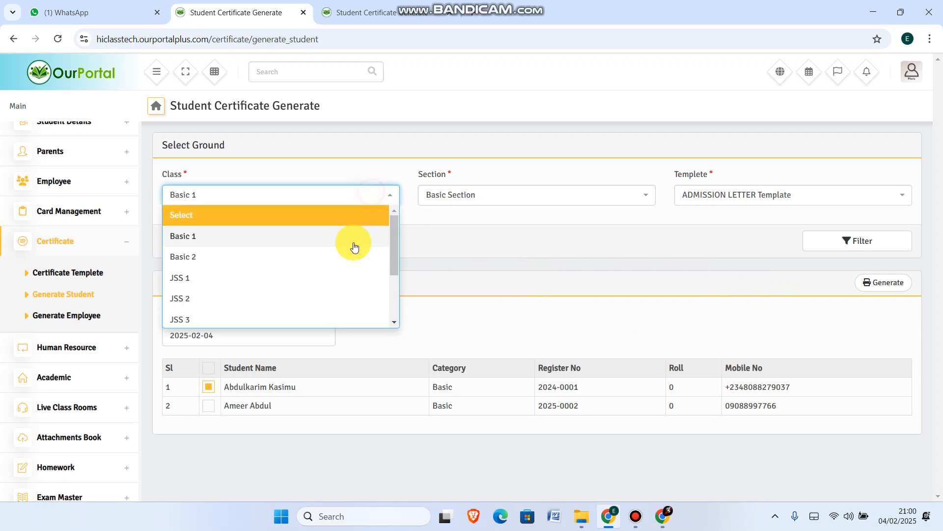
click(246, 278)
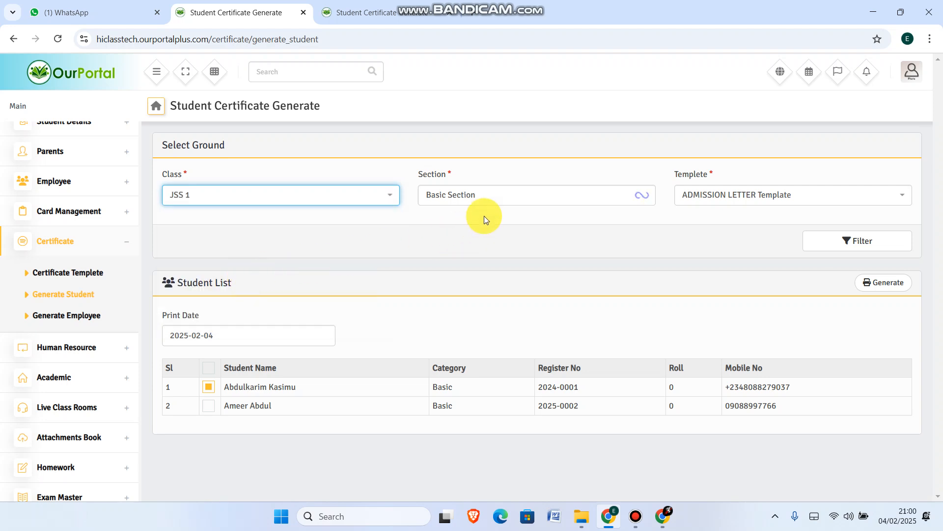
click(512, 196)
click(467, 256)
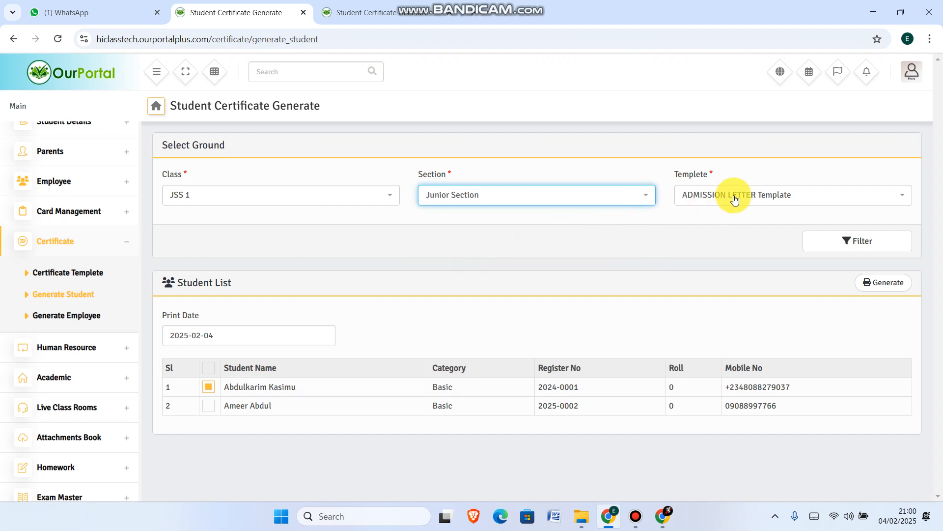
click(733, 196)
click(757, 301)
click(851, 242)
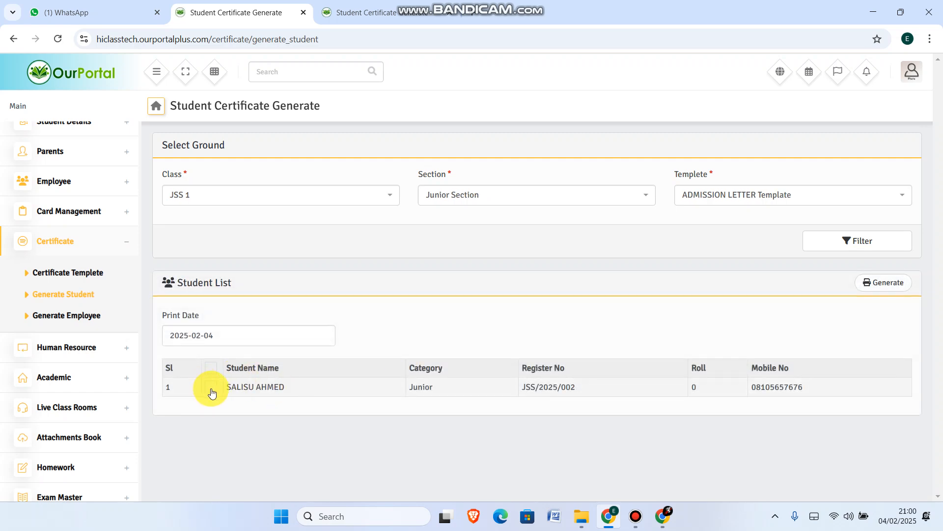
Select the JSS 1 student, generate the admission letter, and save it as a PDF
click(212, 387)
click(890, 282)
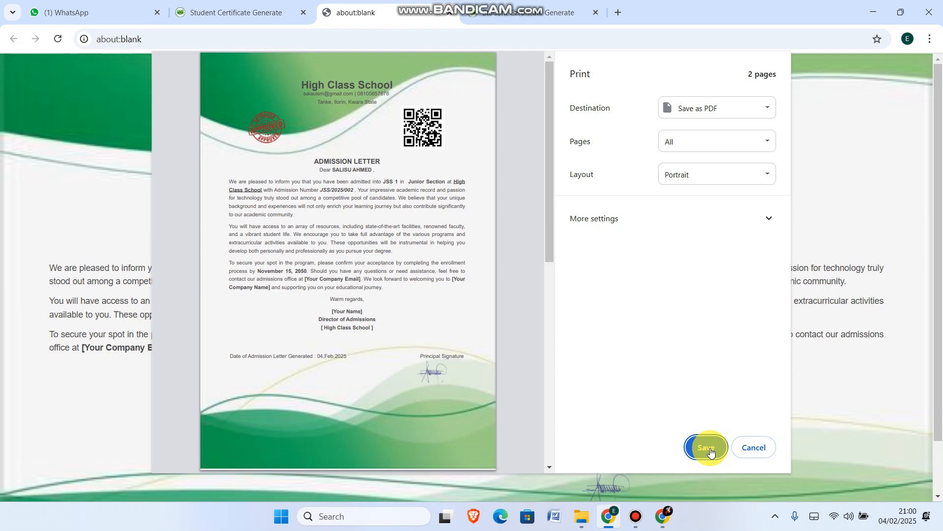
click(711, 451)
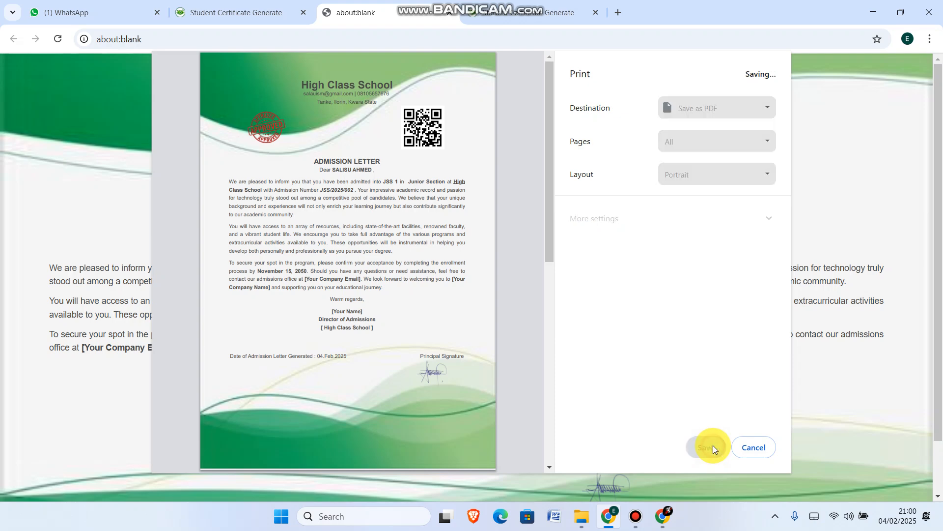